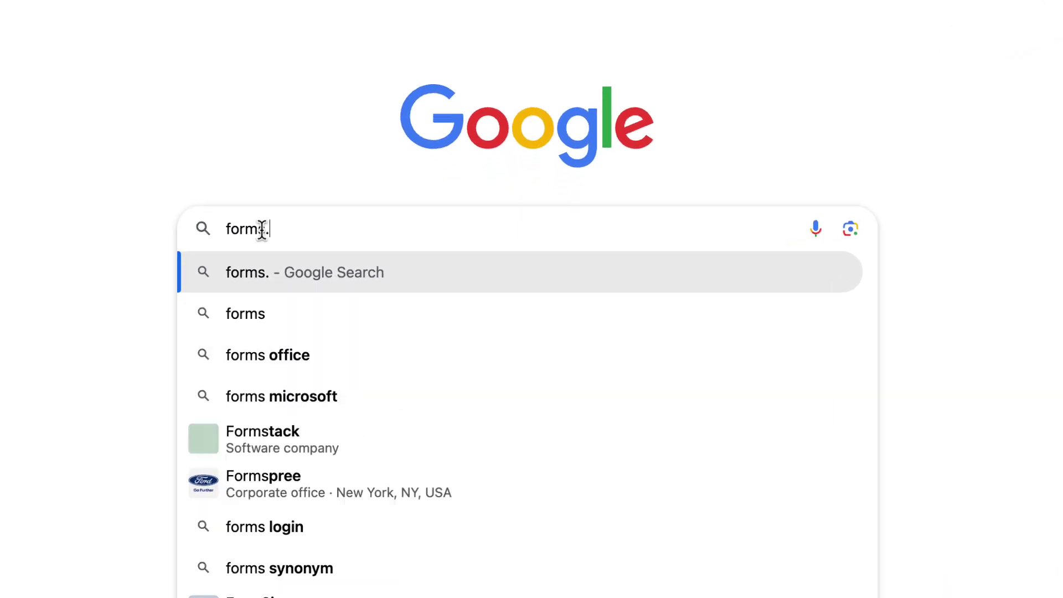
- Start a brand-new Google Form through the forms.new address
{"action": "key", "text": "Return"}
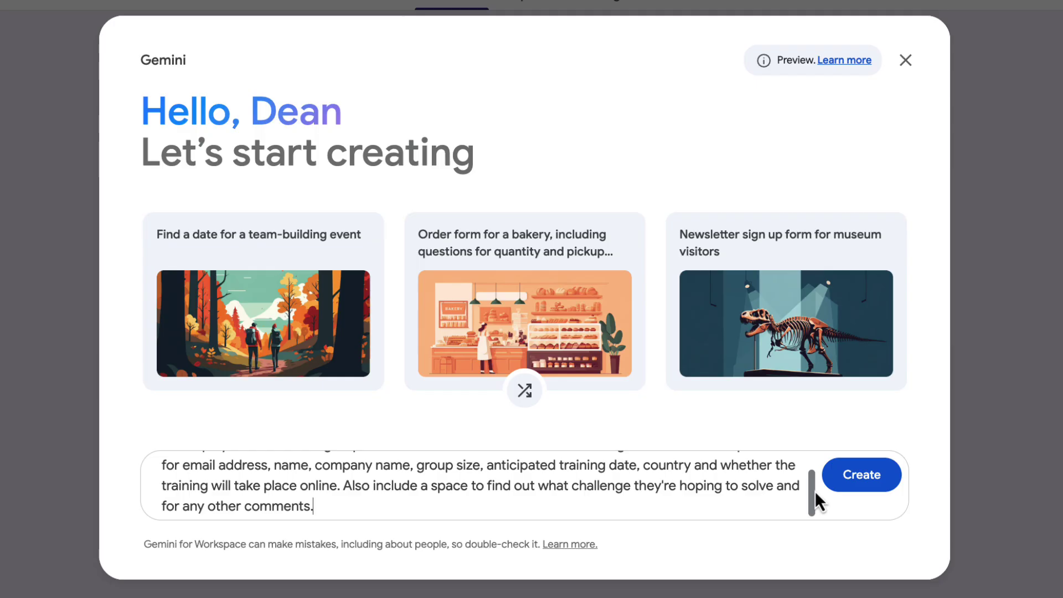
- Have Gemini generate the Business Training Enquiry Form from the description, review it, and create it
{"action": "left_click", "coordinate": [865, 483]}
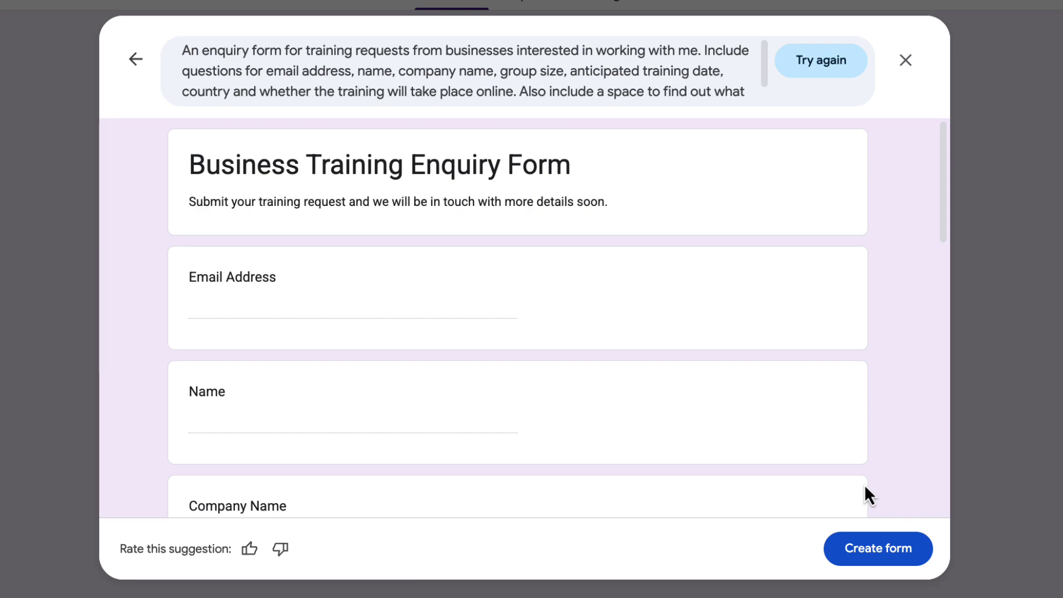
{"action": "scroll", "coordinate": [517, 199], "scroll_direction": "down", "scroll_amount": 2}
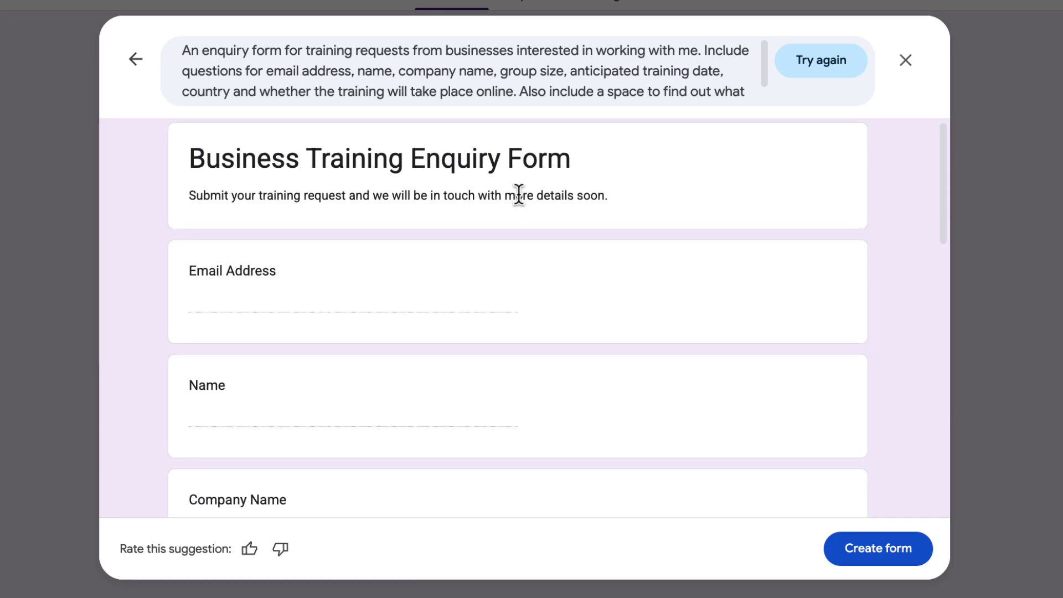
{"action": "scroll", "coordinate": [514, 227], "scroll_direction": "down", "scroll_amount": 7}
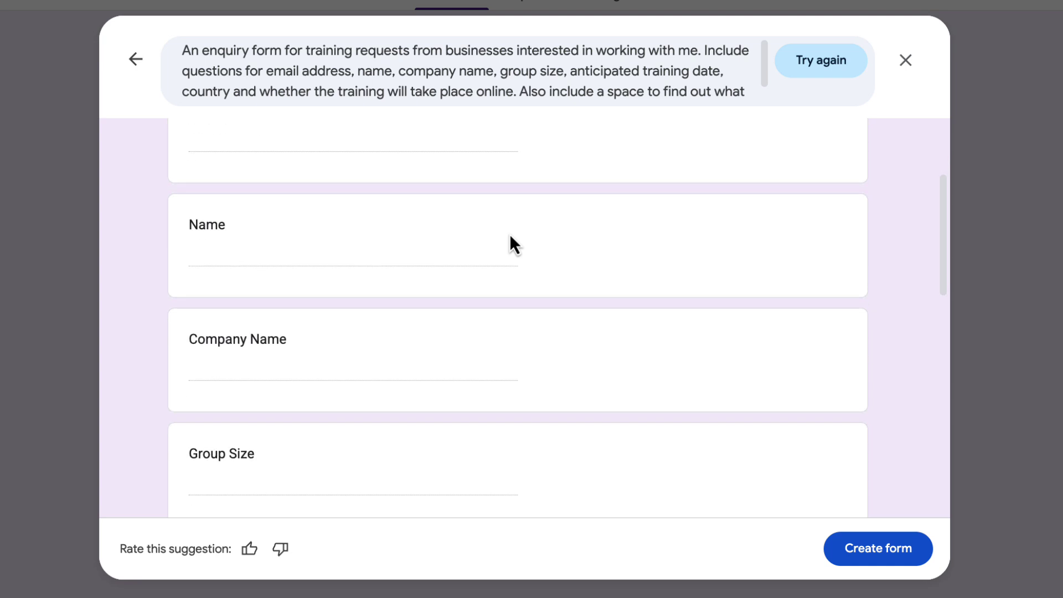
{"action": "scroll", "coordinate": [501, 260], "scroll_direction": "down", "scroll_amount": 7}
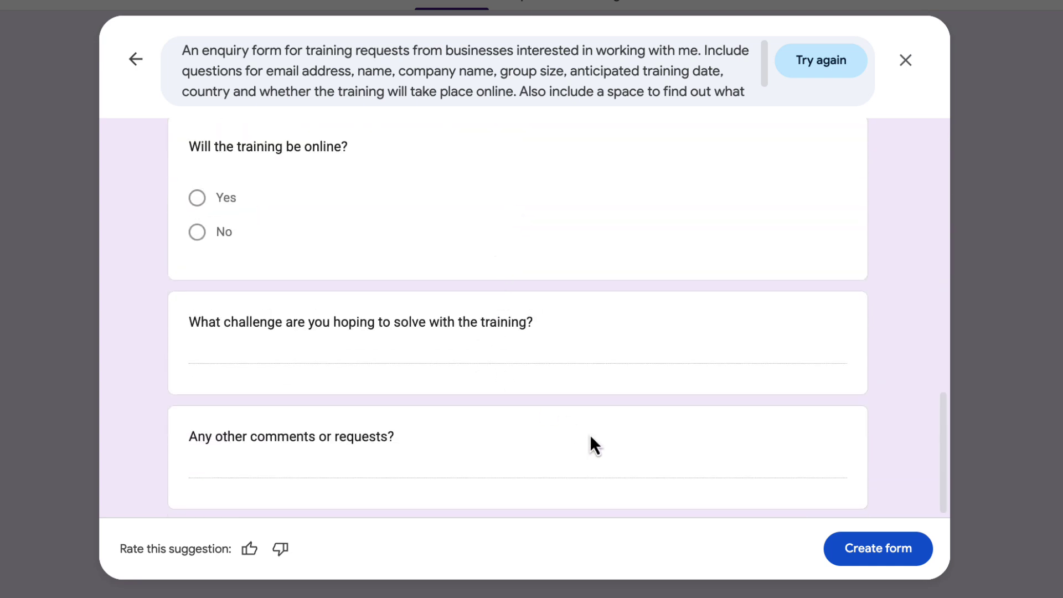
{"action": "left_click", "coordinate": [878, 548]}
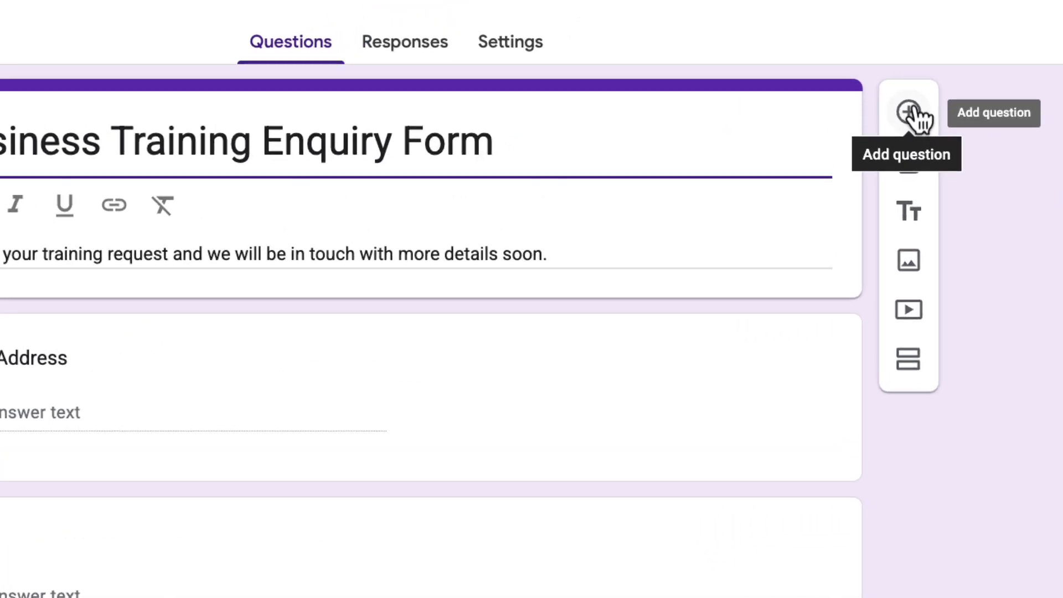
- Add a short-answer question 'Any other email addresses I should include in the follow up'
{"action": "left_click", "coordinate": [916, 123]}
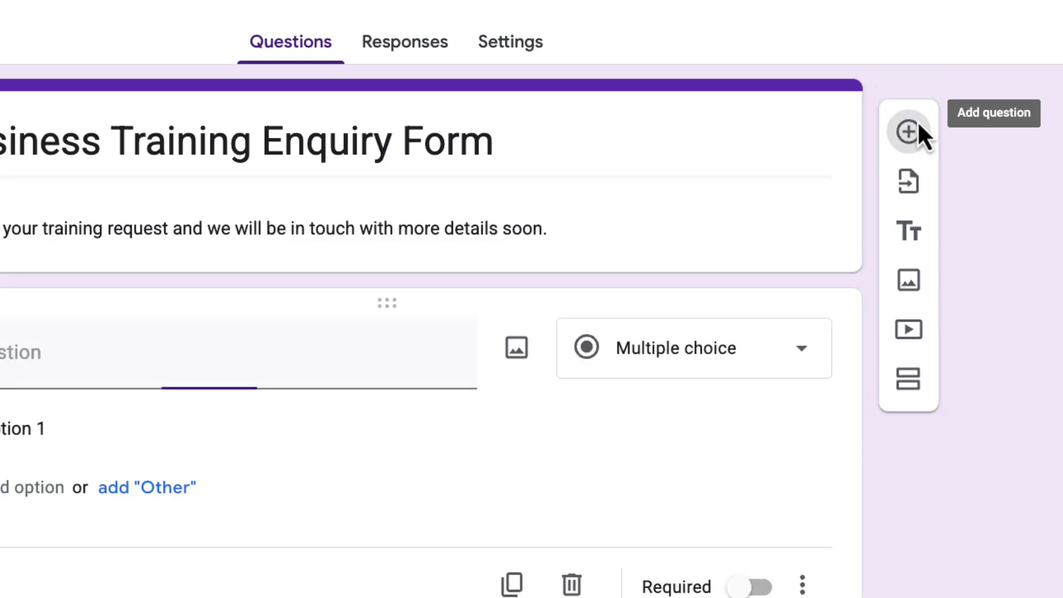
{"action": "type", "text": "Any other email addresses I should include in the follow up?"}
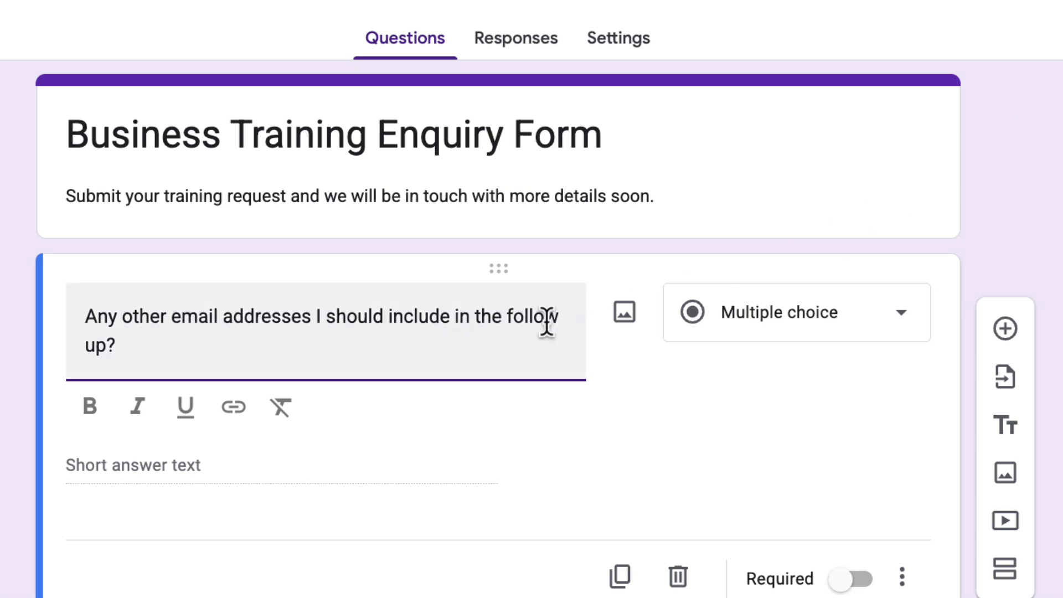
{"action": "left_click", "coordinate": [807, 327]}
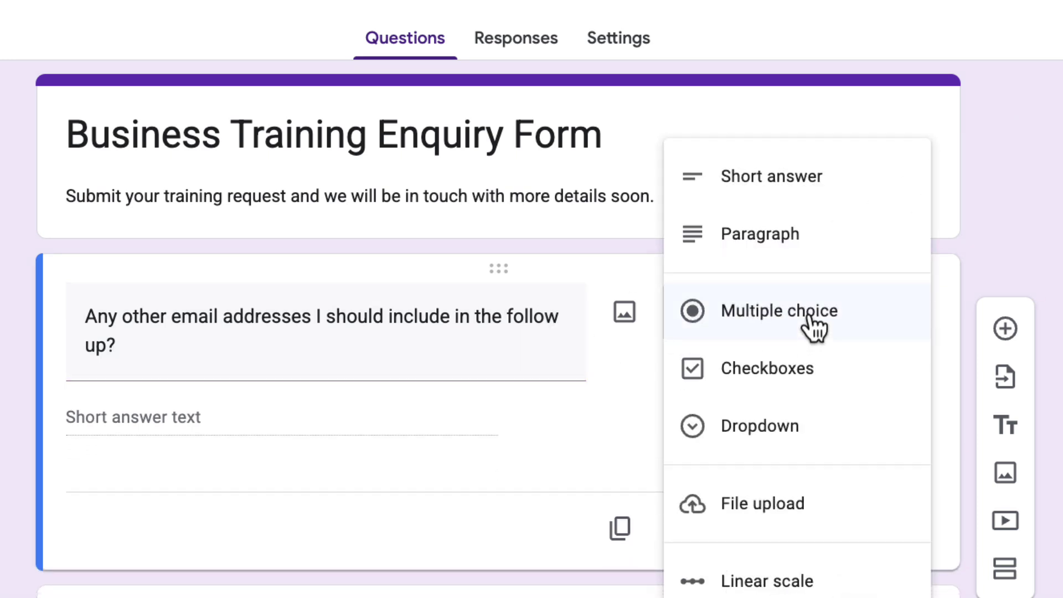
{"action": "left_click", "coordinate": [815, 199]}
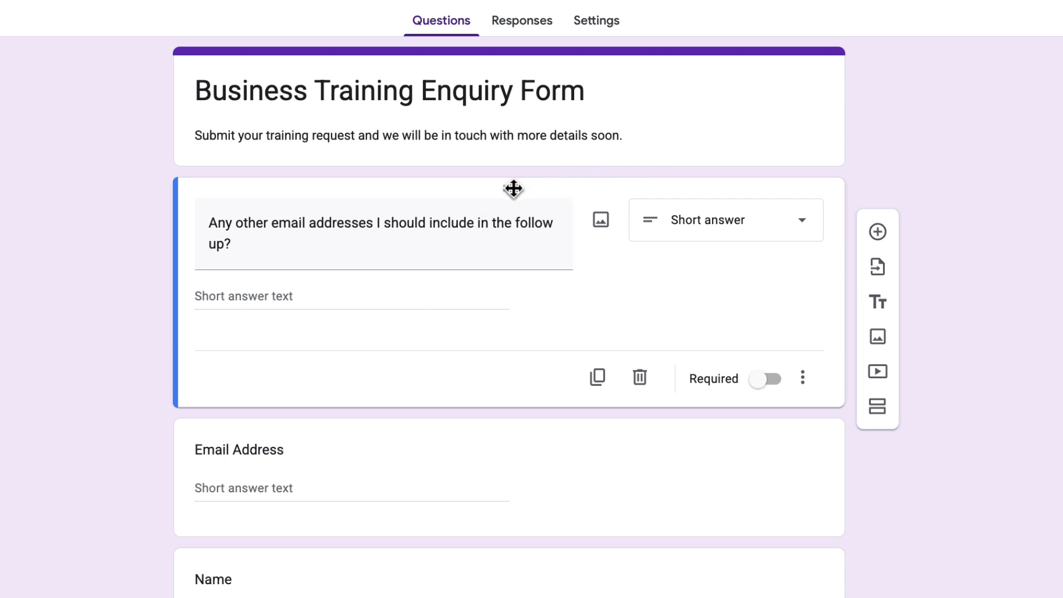
- Reorder the questions so Email Address sits below Company Name
{"action": "left_click_drag", "start_coordinate": [513, 188], "coordinate": [498, 553]}
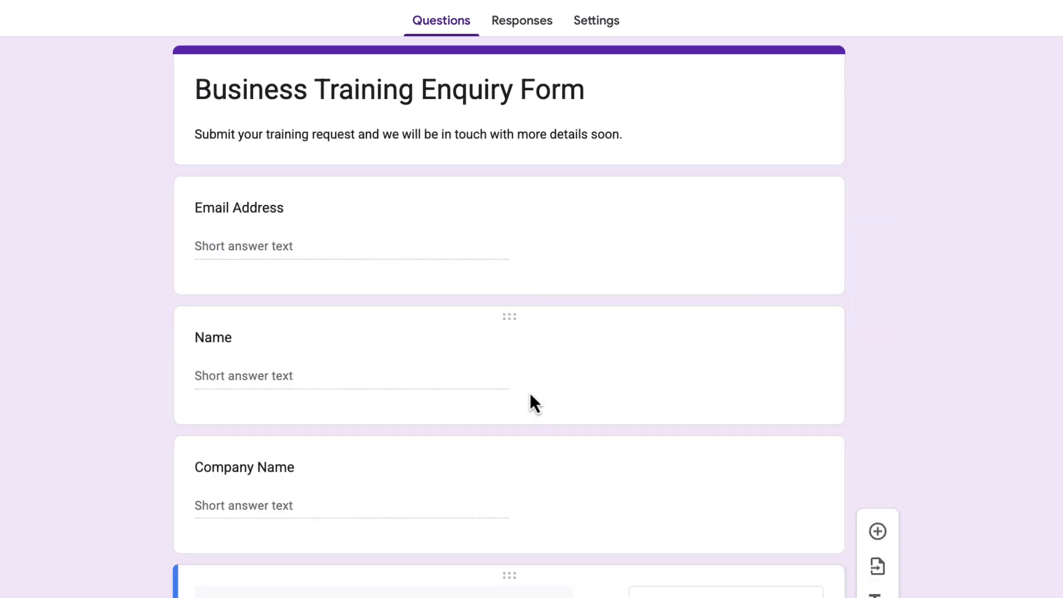
{"action": "scroll", "coordinate": [530, 393], "scroll_direction": "down", "scroll_amount": 4}
{"action": "scroll", "coordinate": [529, 391], "scroll_direction": "up", "scroll_amount": 4}
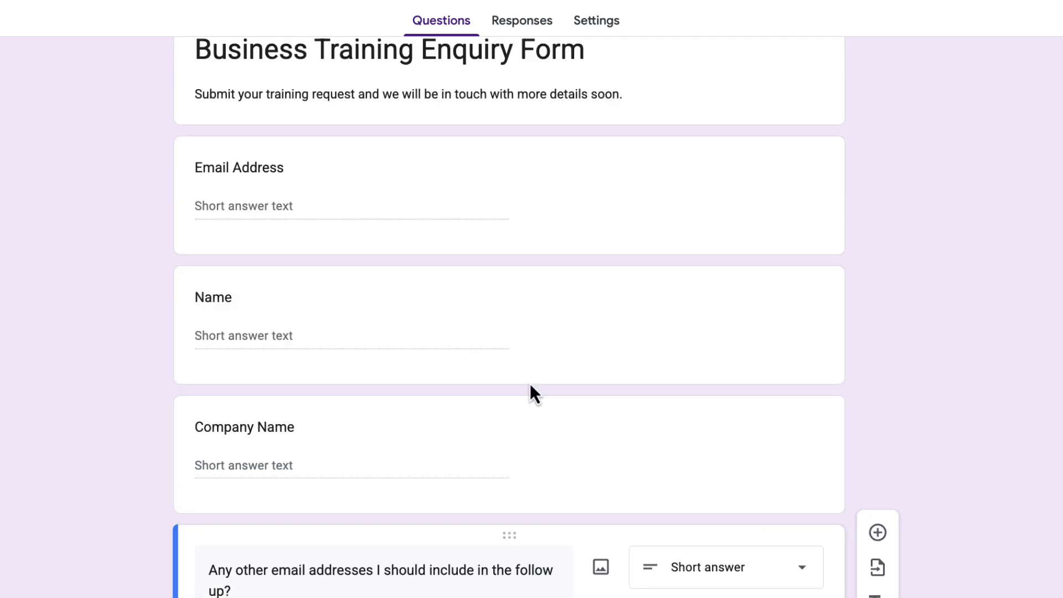
{"action": "left_click_drag", "start_coordinate": [510, 149], "coordinate": [510, 477]}
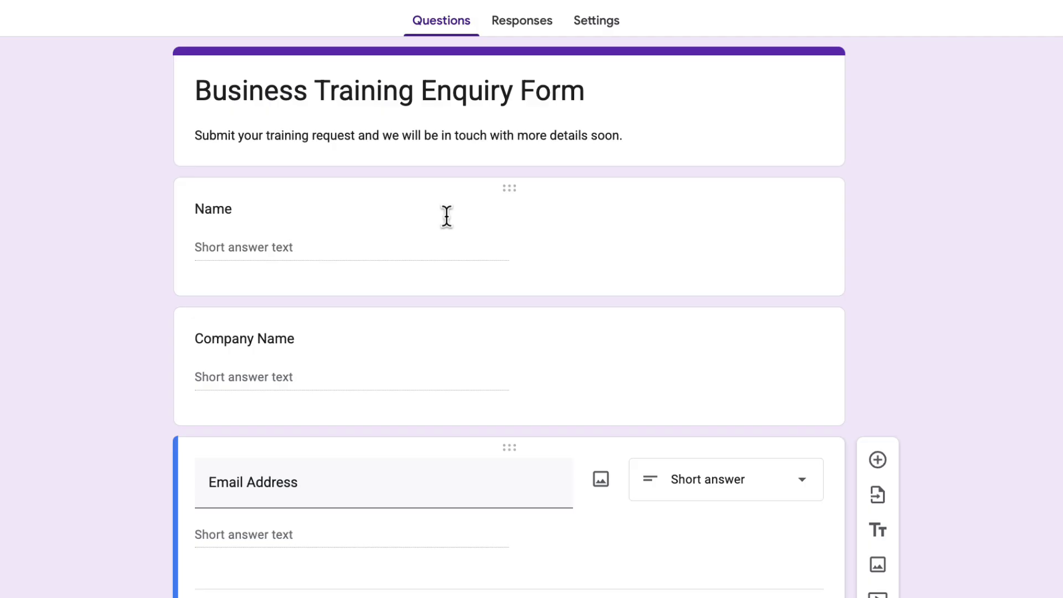
- Make the Name and Email Address questions required
{"action": "left_click", "coordinate": [446, 215]}
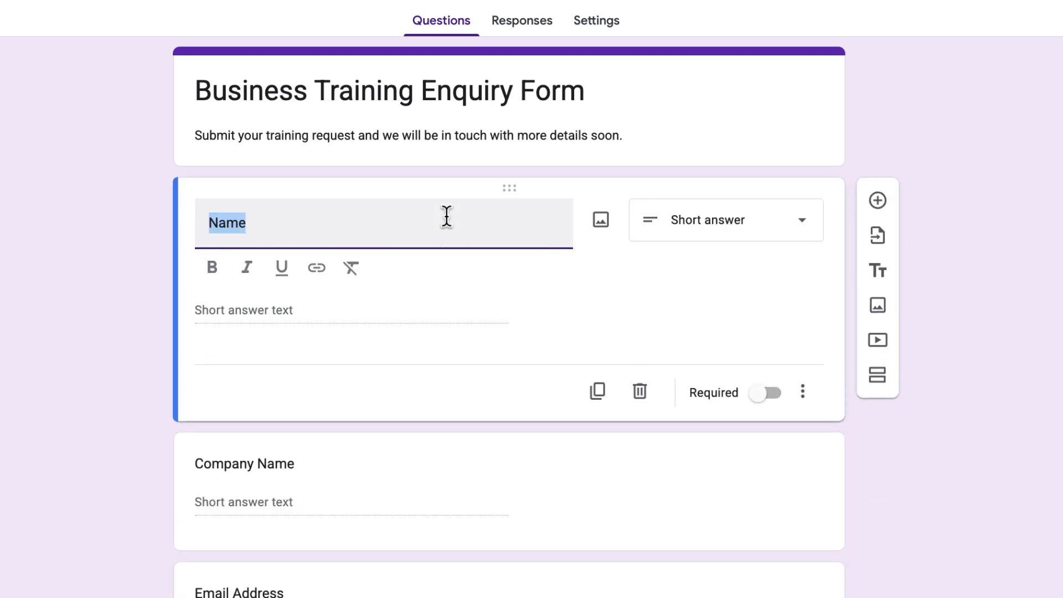
{"action": "left_click", "coordinate": [777, 397]}
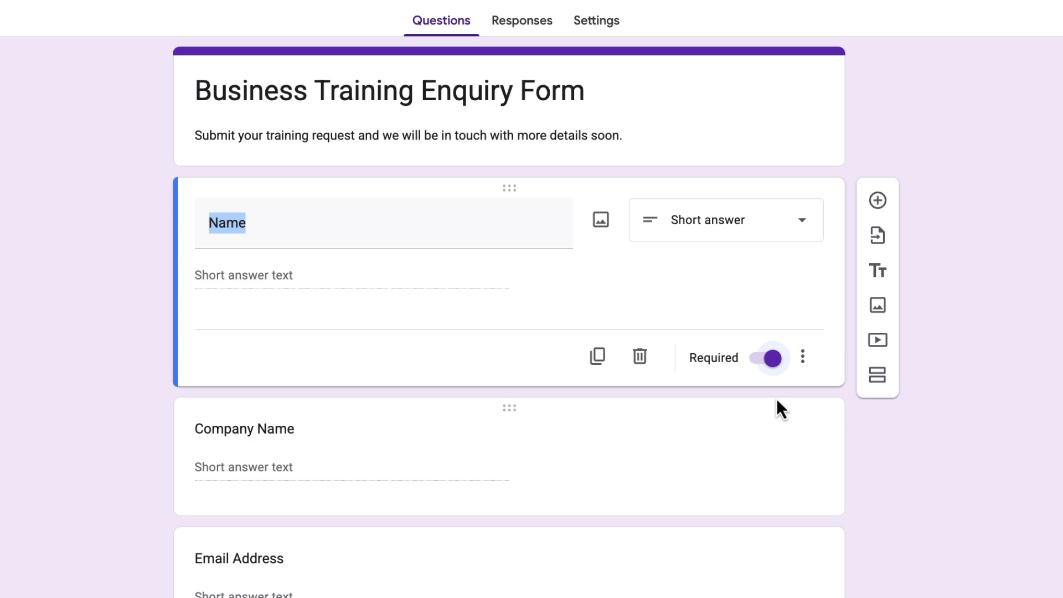
{"action": "left_click", "coordinate": [510, 408]}
{"action": "left_click", "coordinate": [484, 394]}
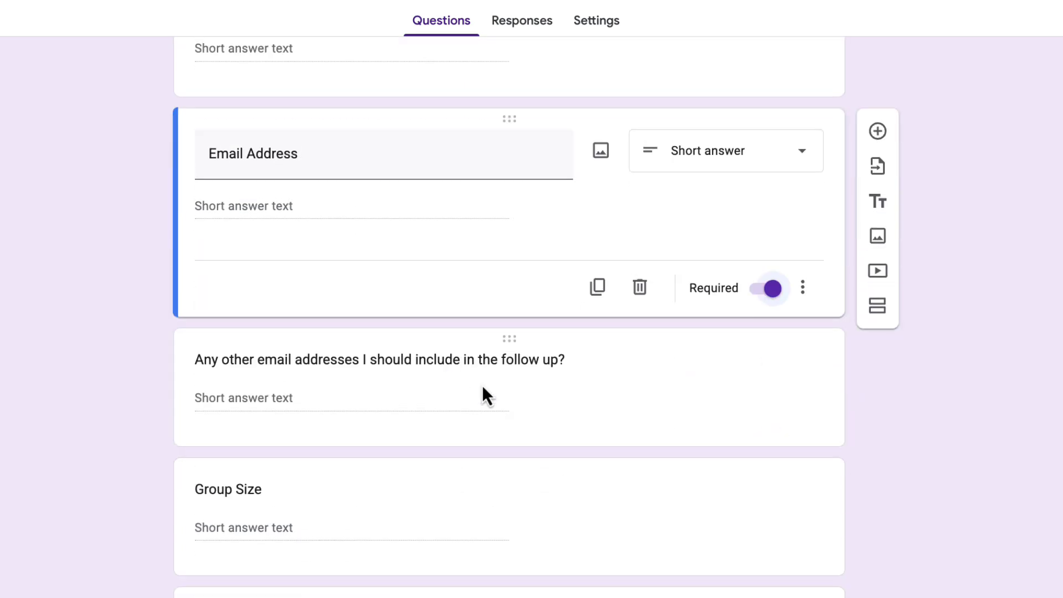
{"action": "left_click", "coordinate": [531, 469]}
- Make the Group Size, training date, online training and challenge questions required
{"action": "left_click", "coordinate": [765, 523]}
{"action": "left_click", "coordinate": [498, 587]}
{"action": "left_click", "coordinate": [774, 490]}
{"action": "left_click", "coordinate": [453, 392]}
{"action": "left_click", "coordinate": [387, 531]}
{"action": "left_click", "coordinate": [771, 375]}
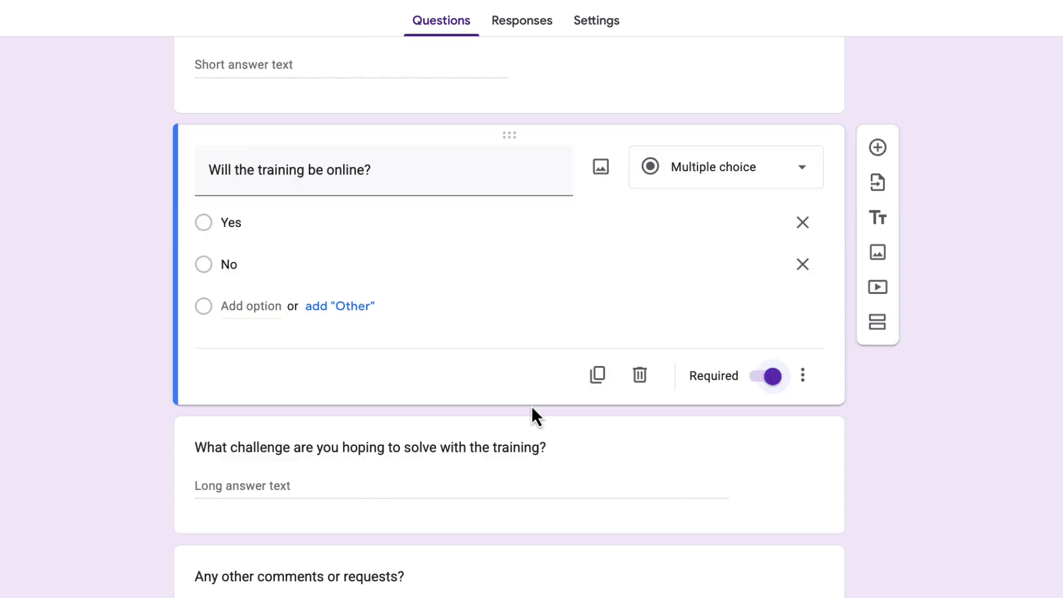
{"action": "left_click", "coordinate": [531, 437]}
{"action": "left_click", "coordinate": [771, 505]}
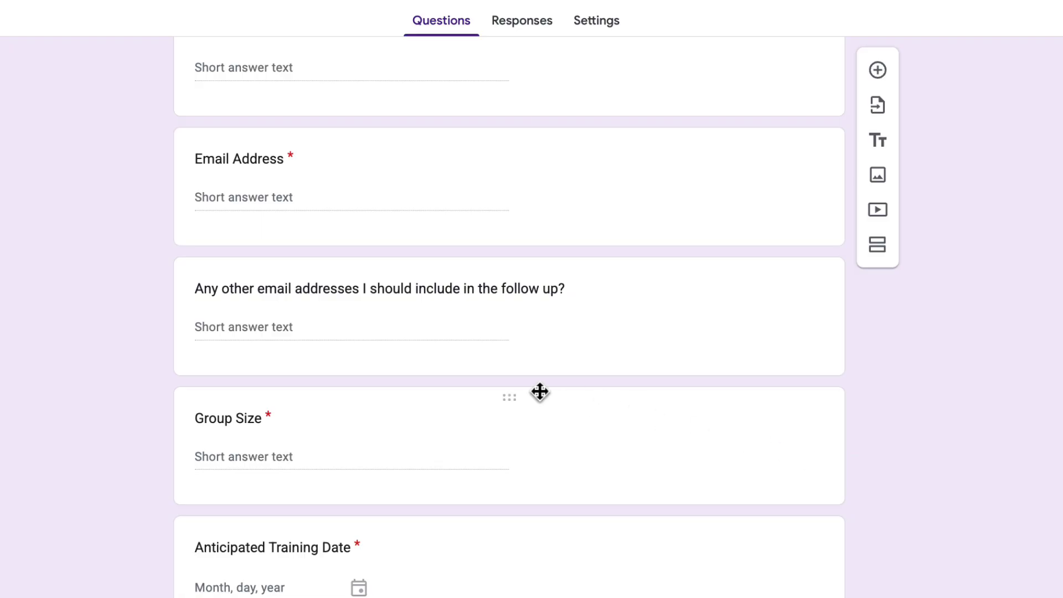
- Select the Group Size question's title for rewording
{"action": "left_click", "coordinate": [467, 426]}
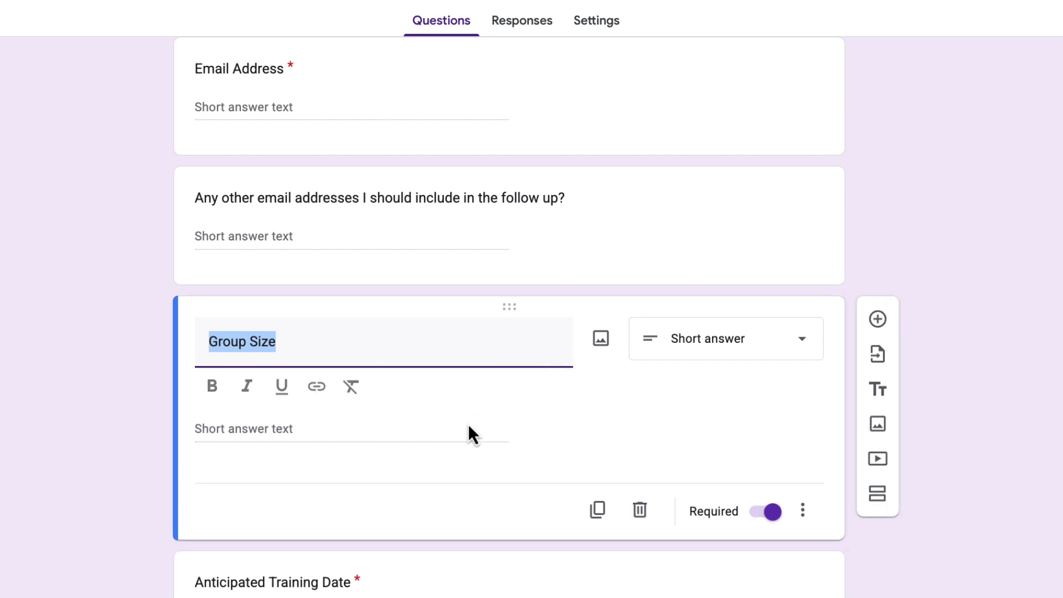
- Retitle it 'How many people are in your group?' with italic description 'An estimate is fine'
{"action": "type", "text": "How many people are in your group?"}
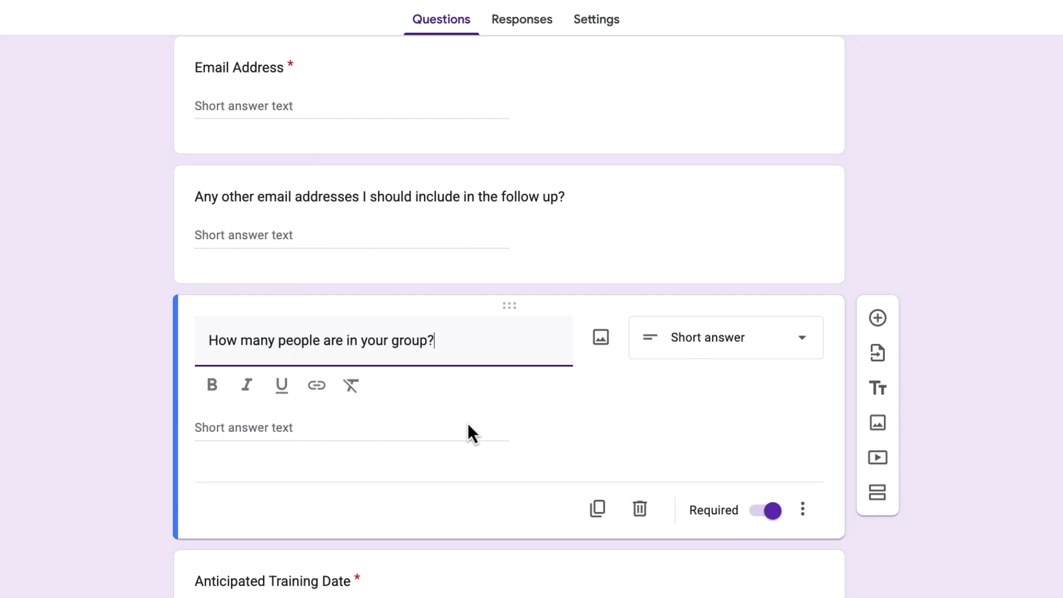
{"action": "scroll", "coordinate": [468, 423], "scroll_direction": "down", "scroll_amount": 3}
{"action": "left_click", "coordinate": [805, 389]}
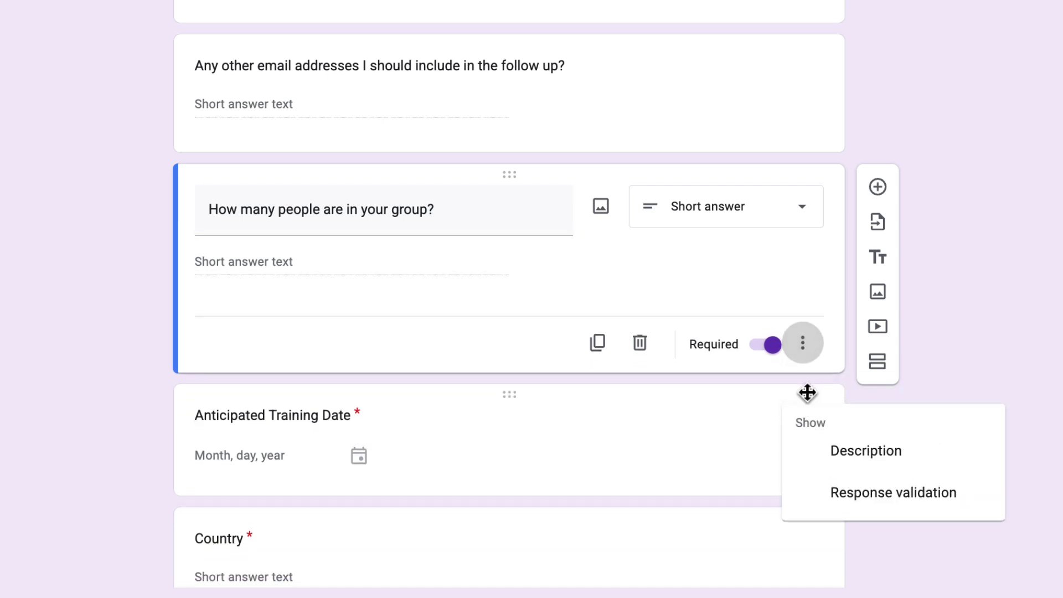
{"action": "left_click", "coordinate": [859, 453]}
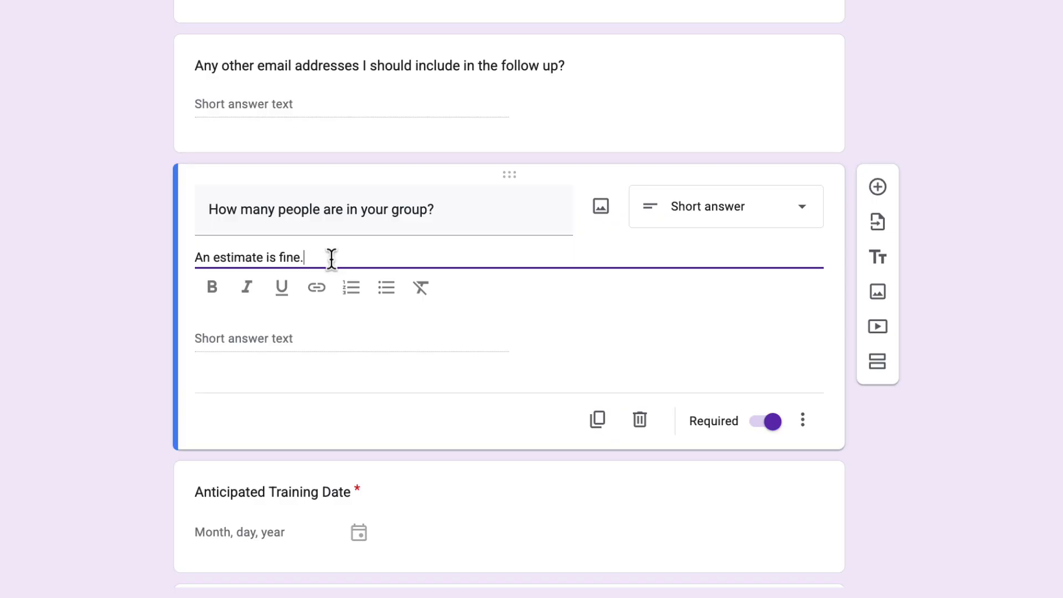
{"action": "left_click_drag", "start_coordinate": [327, 259], "coordinate": [197, 257]}
{"action": "left_click", "coordinate": [247, 293]}
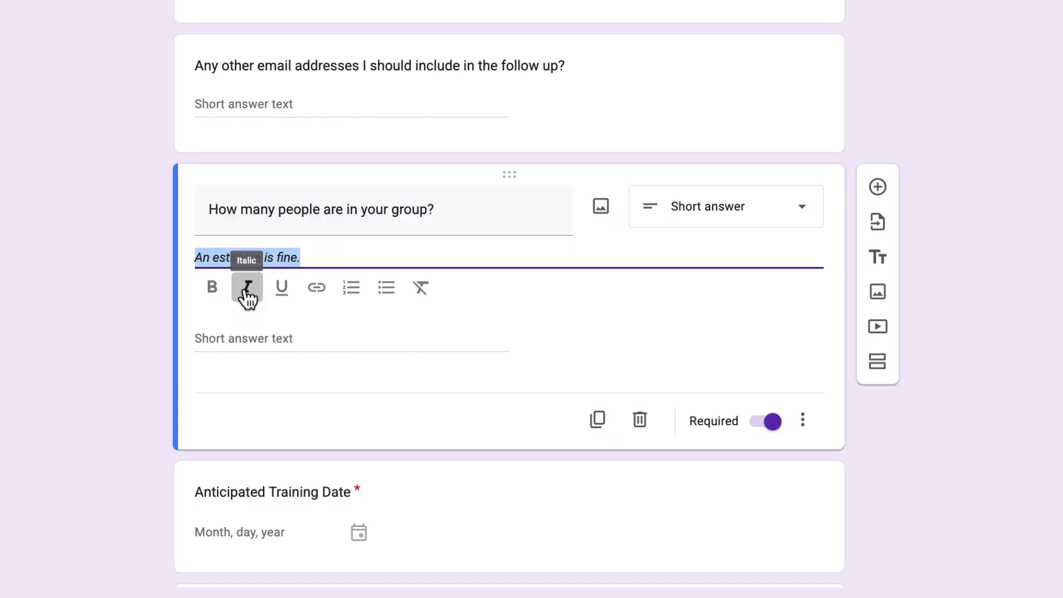
{"action": "left_click", "coordinate": [320, 258]}
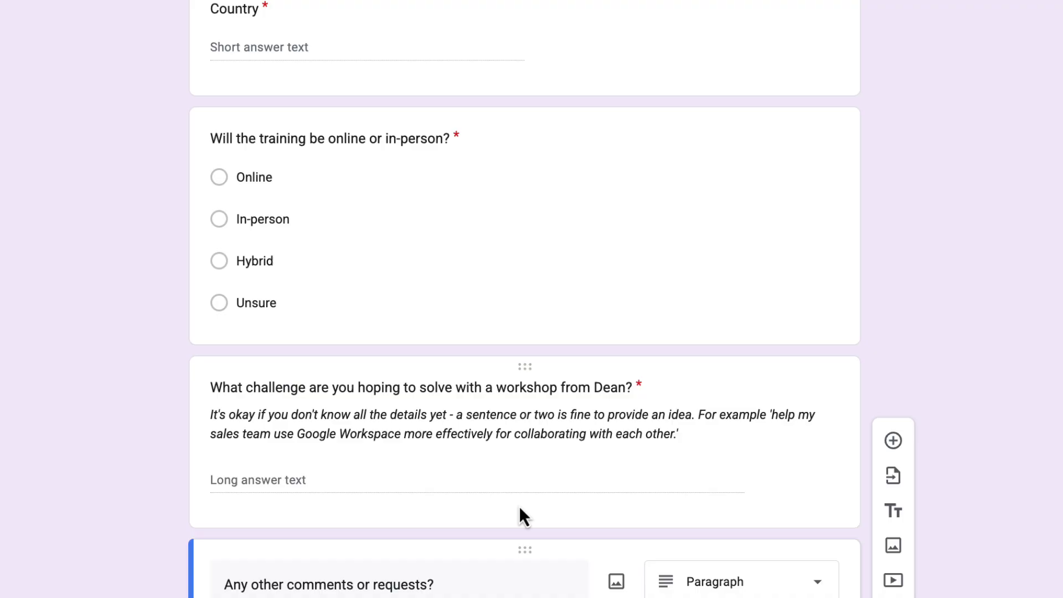
- Open the 'Will the training be online or in-person?' question for editing
{"action": "left_click", "coordinate": [380, 154]}
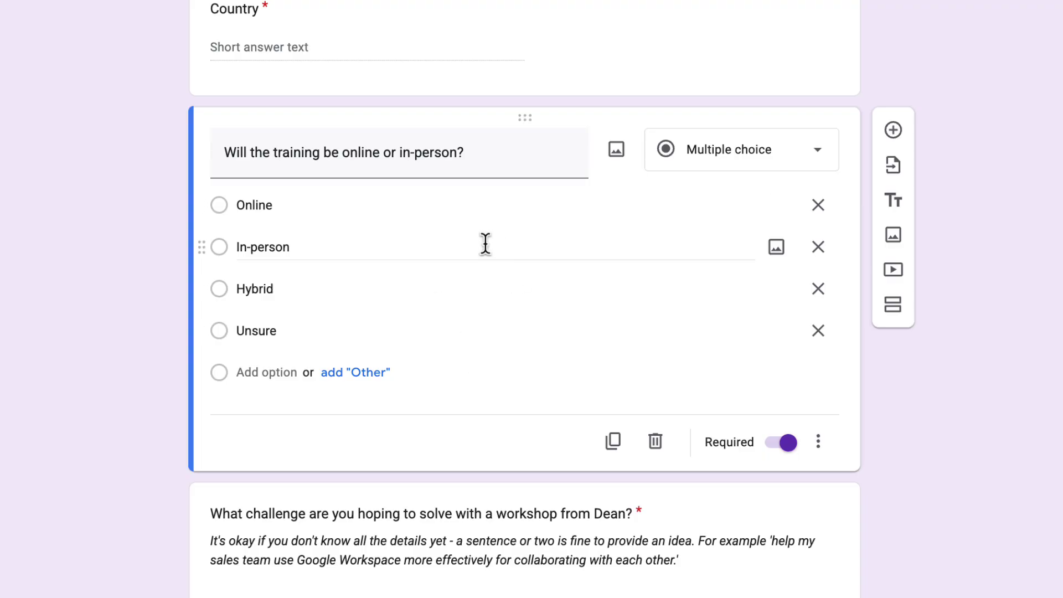
- Add a section after the training question, moving the challenge and comments questions back into section 1
{"action": "left_click", "coordinate": [904, 314]}
{"action": "scroll", "coordinate": [712, 258], "scroll_direction": "down", "scroll_amount": 6}
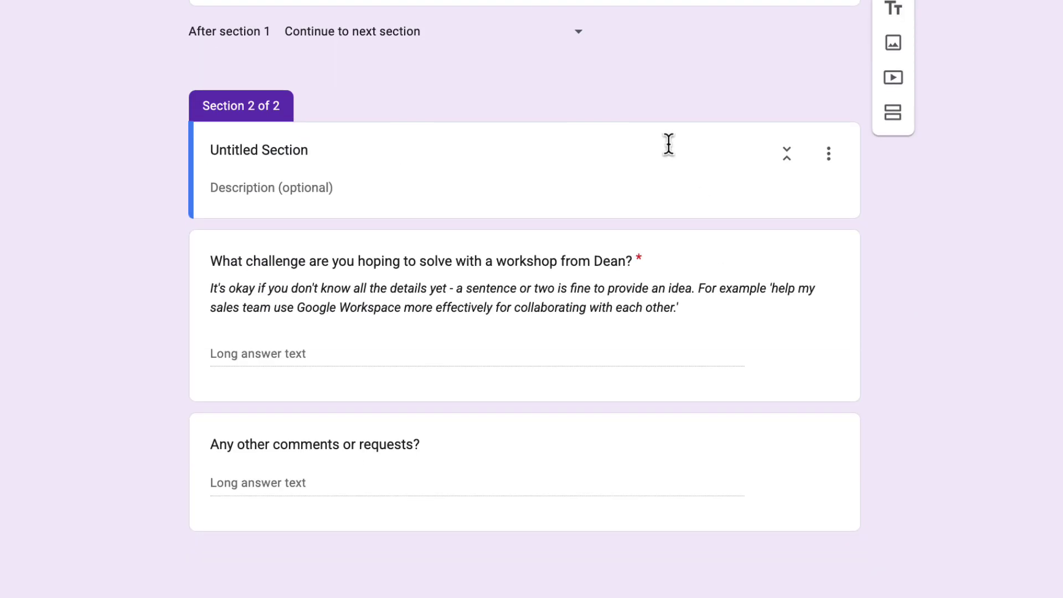
{"action": "left_click_drag", "start_coordinate": [512, 238], "coordinate": [488, 233]}
{"action": "scroll", "coordinate": [498, 432], "scroll_direction": "down", "scroll_amount": 5}
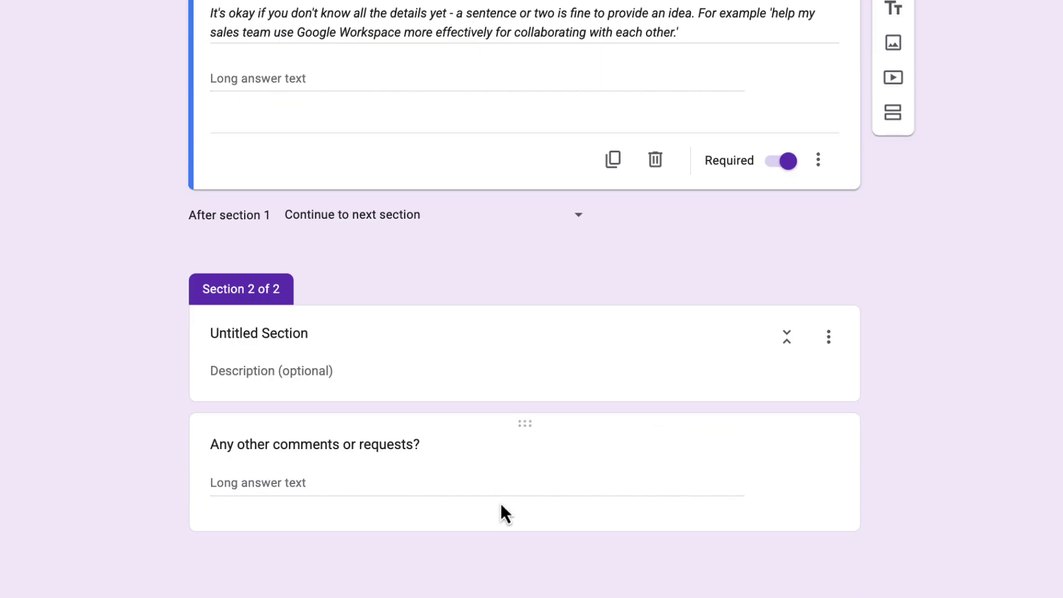
{"action": "left_click_drag", "start_coordinate": [514, 426], "coordinate": [403, 232]}
- Title the new section 'In-person Details' and add the pasted venue question
{"action": "left_click", "coordinate": [282, 465]}
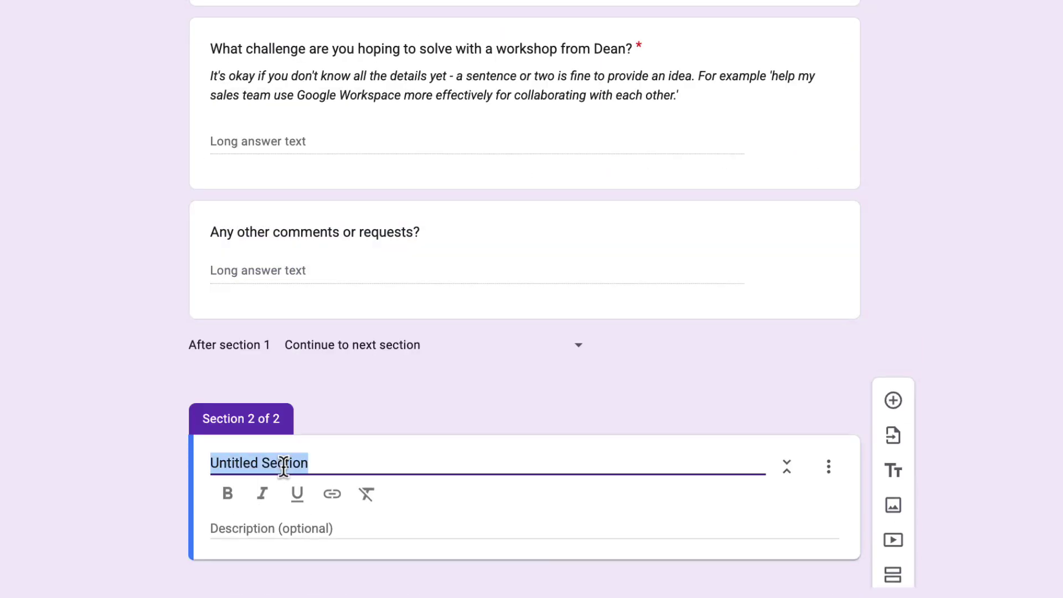
{"action": "type", "text": "In-person Details"}
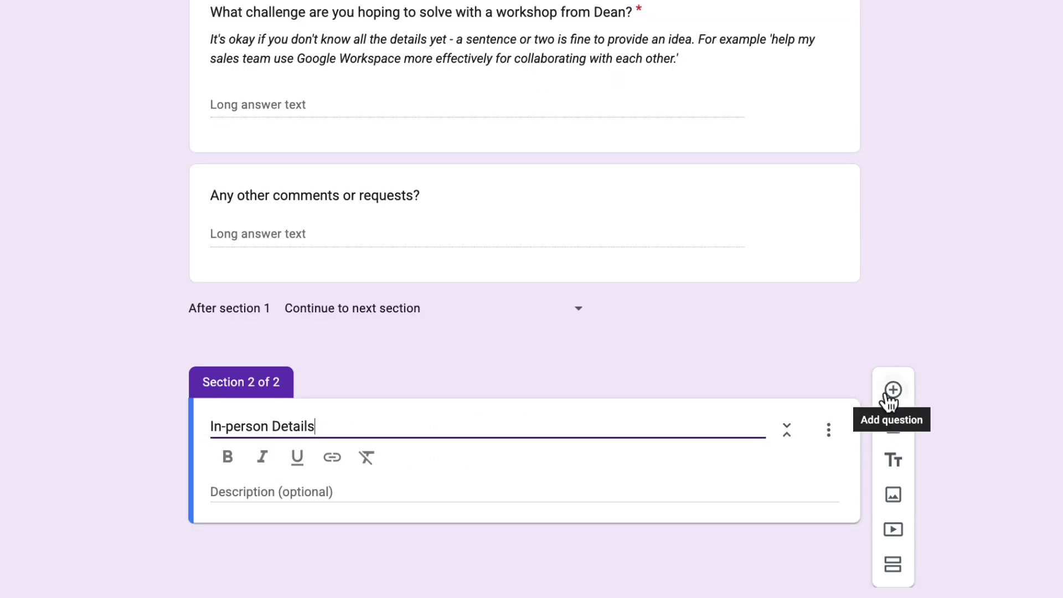
{"action": "left_click", "coordinate": [891, 399]}
{"action": "type", "text": "Do you have a suitable venue lined up or would you like Dean to source one?"}
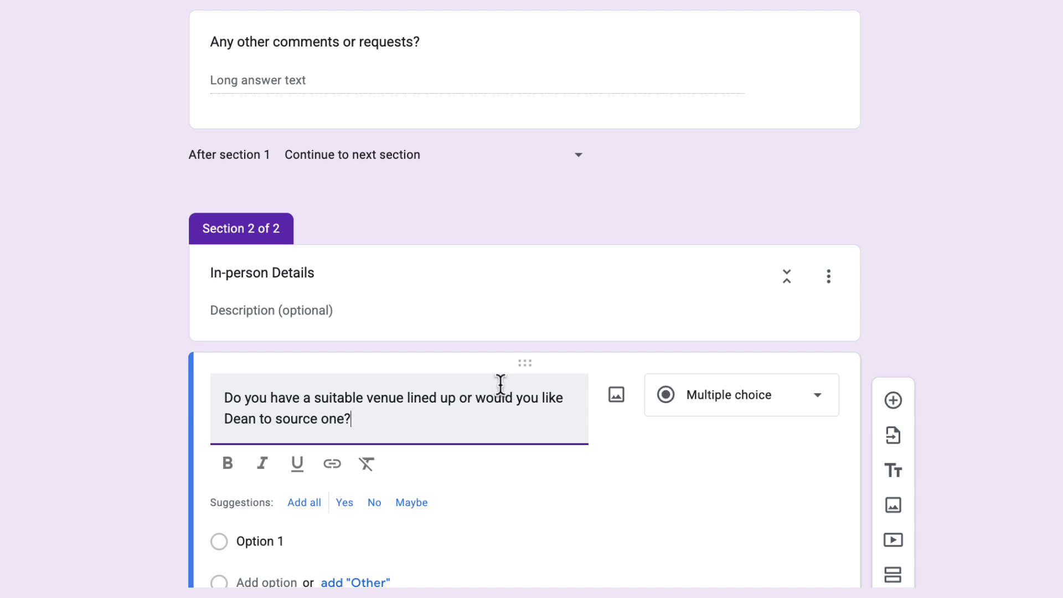
- Give the venue question 'Yes, we have a venue' and find-a-venue answers, and make it required
{"action": "scroll", "coordinate": [500, 384], "scroll_direction": "down", "scroll_amount": 3}
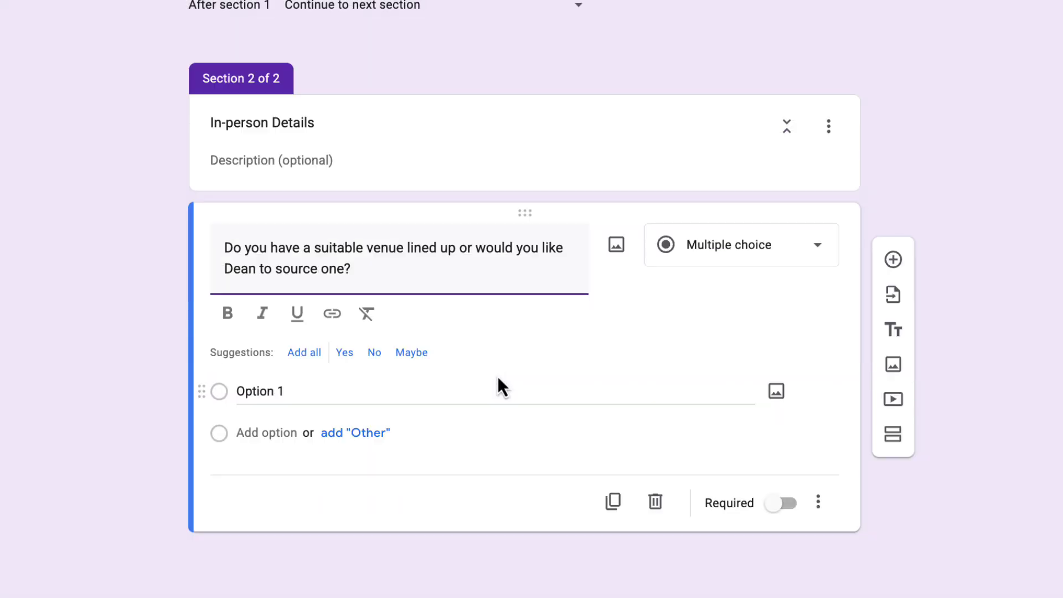
{"action": "left_click", "coordinate": [341, 357]}
{"action": "left_click", "coordinate": [342, 355]}
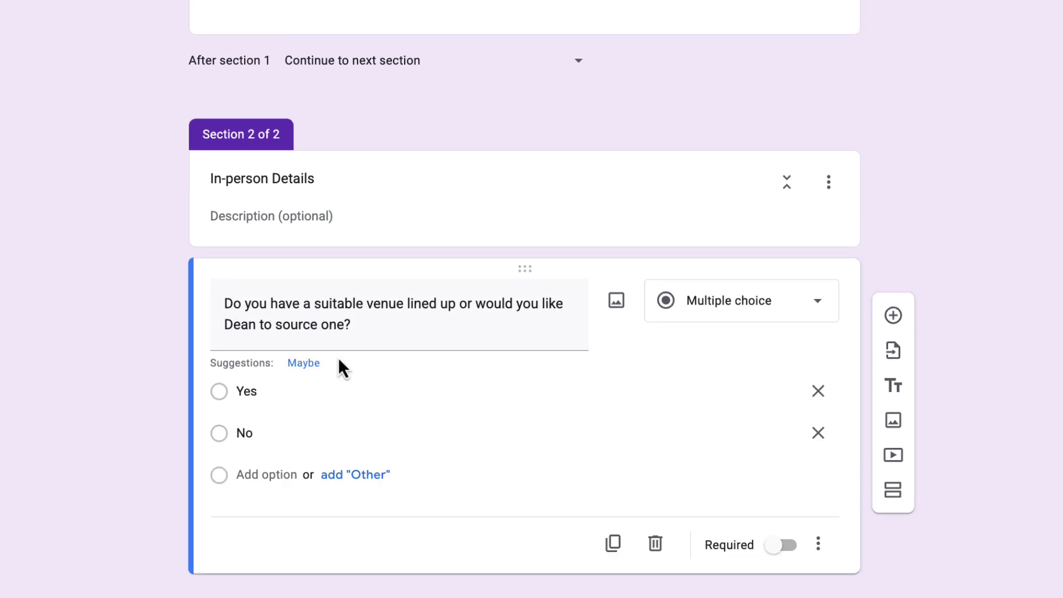
{"action": "left_click", "coordinate": [269, 432]}
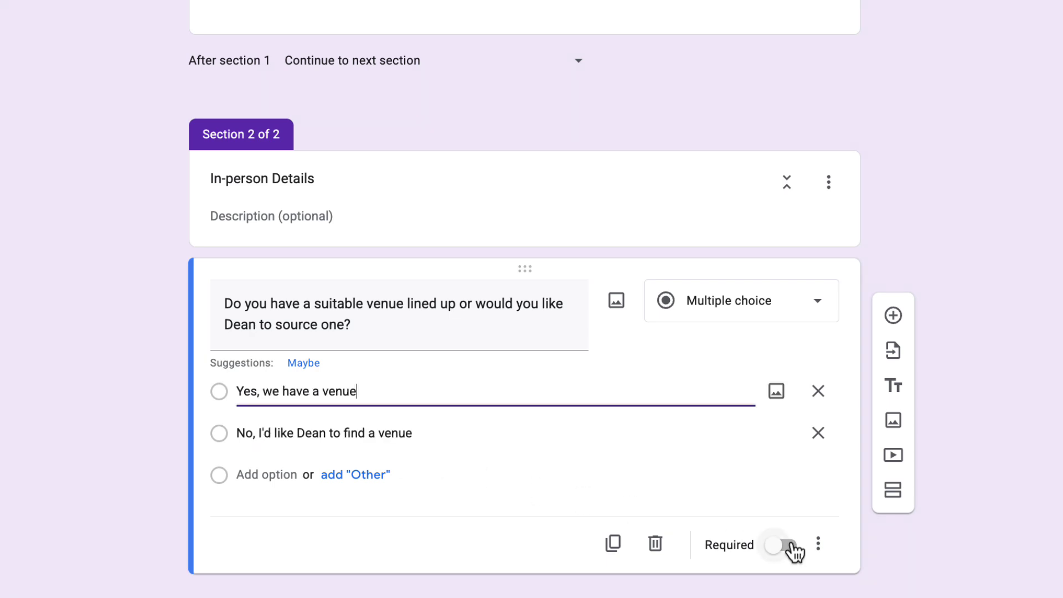
{"action": "left_click", "coordinate": [786, 545]}
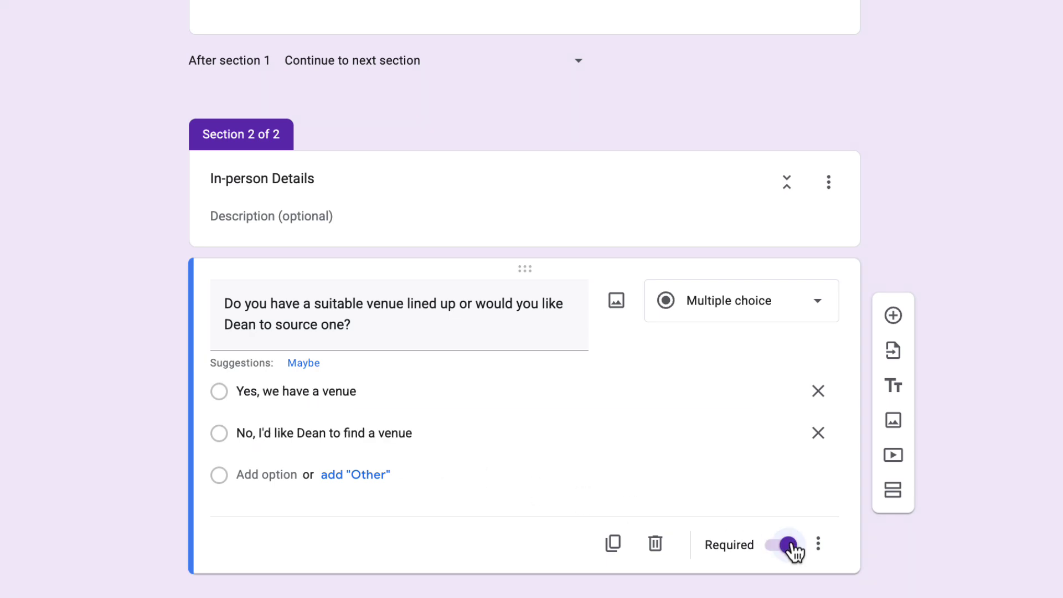
{"action": "scroll", "coordinate": [676, 457], "scroll_direction": "down", "scroll_amount": 1}
{"action": "scroll", "coordinate": [675, 458], "scroll_direction": "up", "scroll_amount": 10}
{"action": "scroll", "coordinate": [676, 457], "scroll_direction": "up", "scroll_amount": 2}
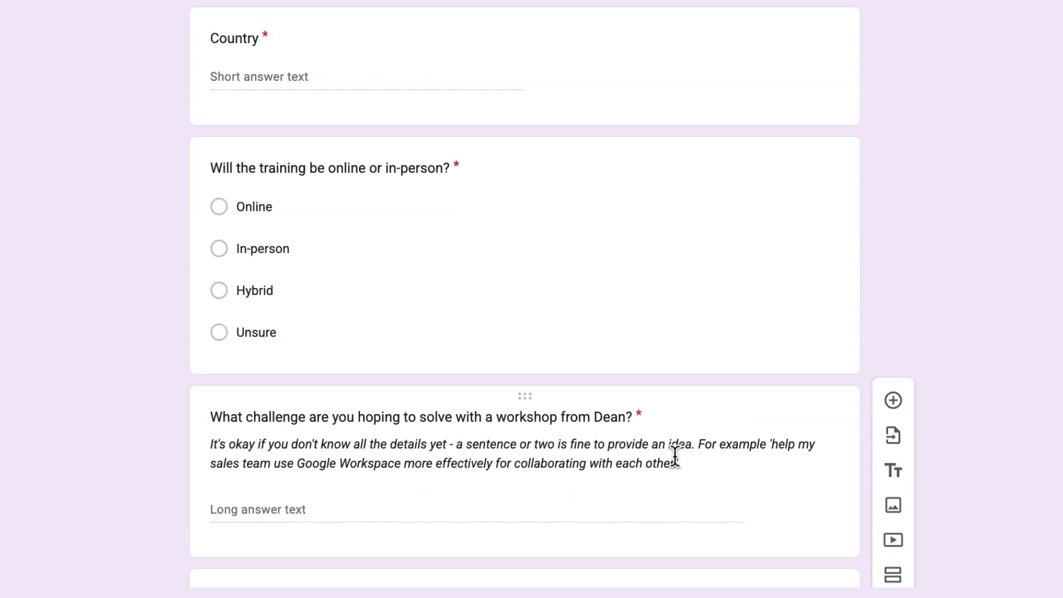
- Enable answer-based branching: In-person goes to section 2; Online, Hybrid and Unsure submit the form
{"action": "left_click", "coordinate": [560, 248]}
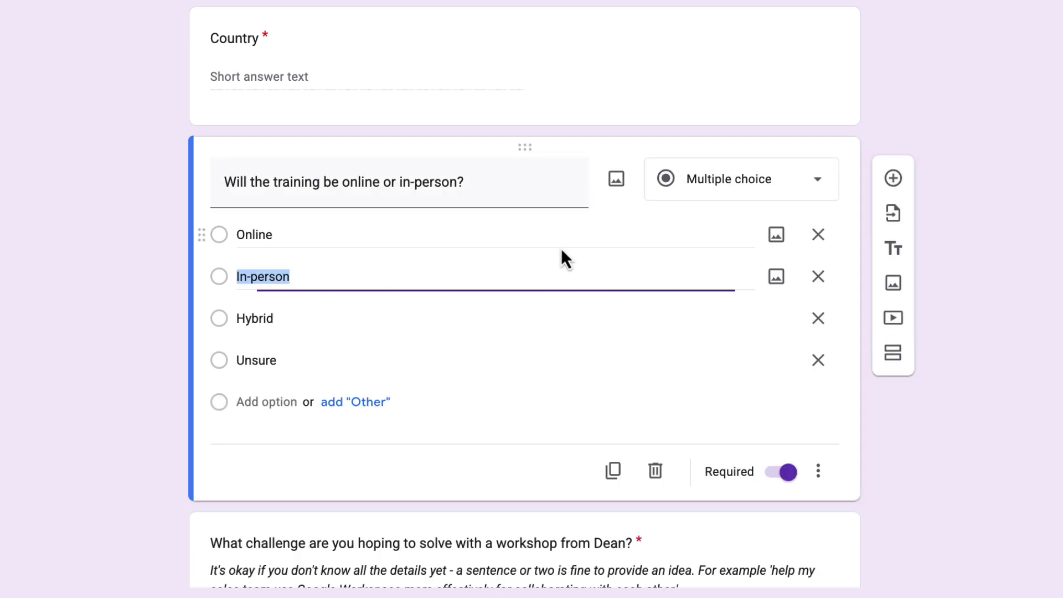
{"action": "left_click", "coordinate": [840, 489]}
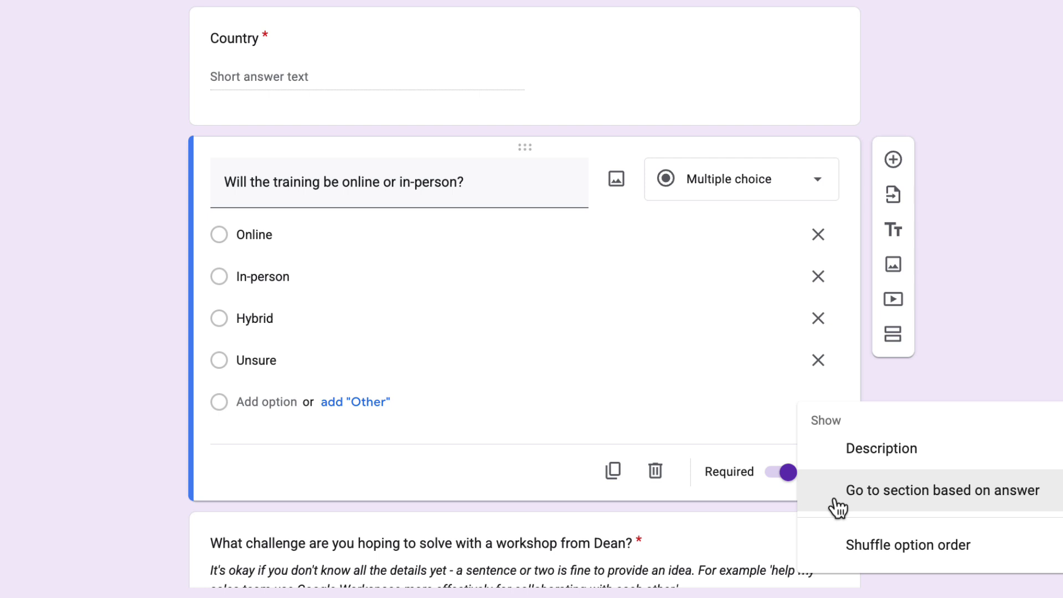
{"action": "left_click", "coordinate": [838, 508]}
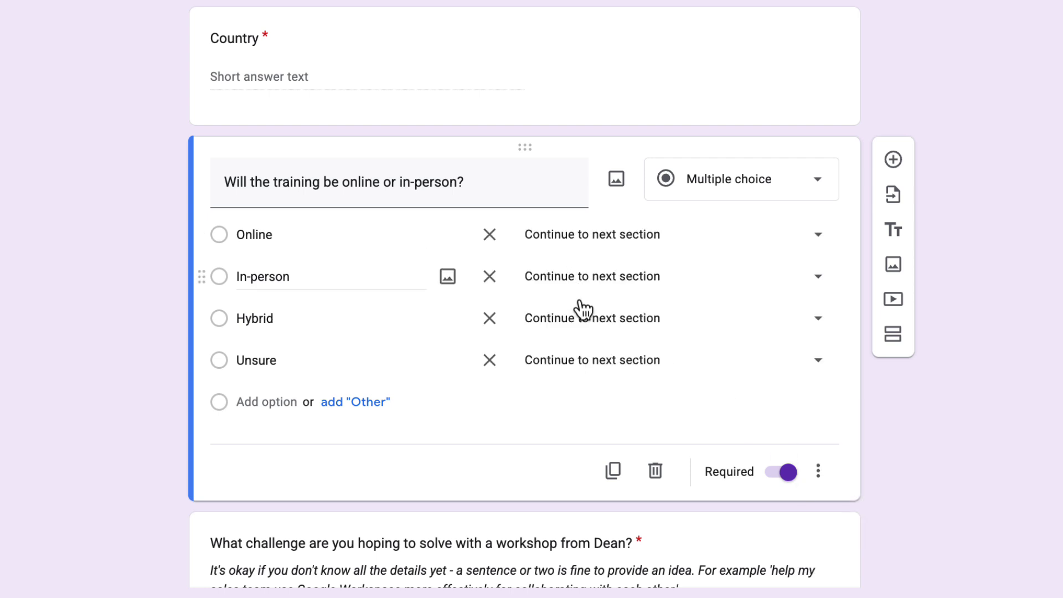
{"action": "left_click", "coordinate": [602, 242]}
{"action": "left_click", "coordinate": [605, 363]}
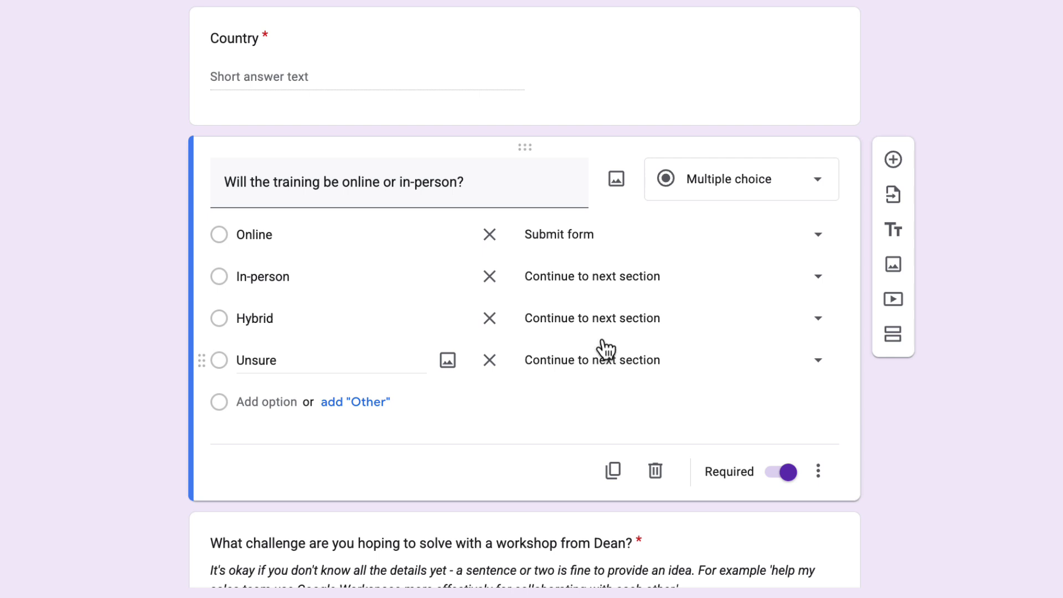
{"action": "left_click", "coordinate": [606, 284]}
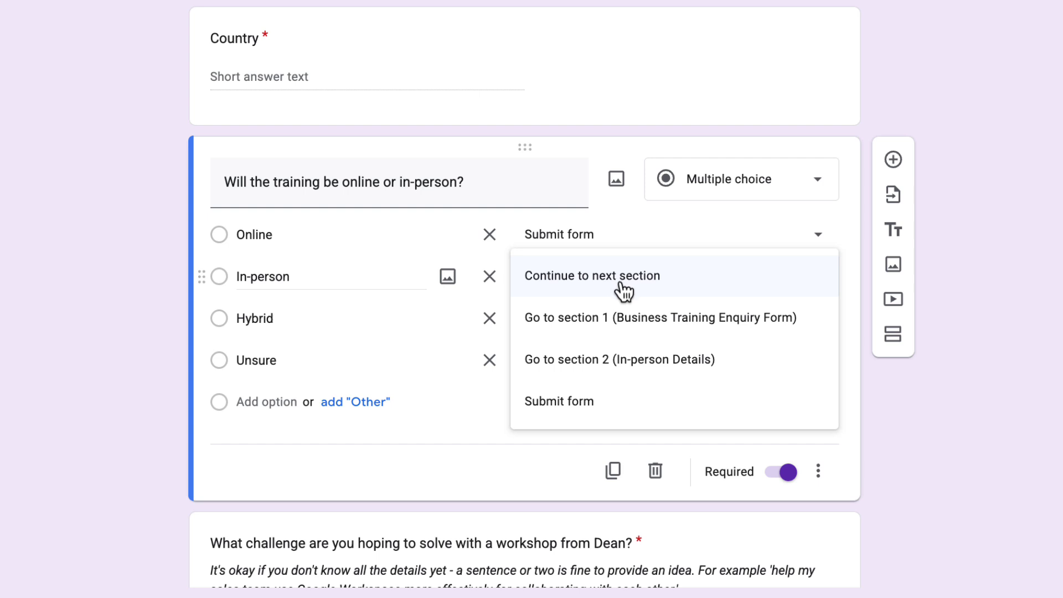
{"action": "left_click", "coordinate": [632, 370]}
{"action": "left_click", "coordinate": [632, 321]}
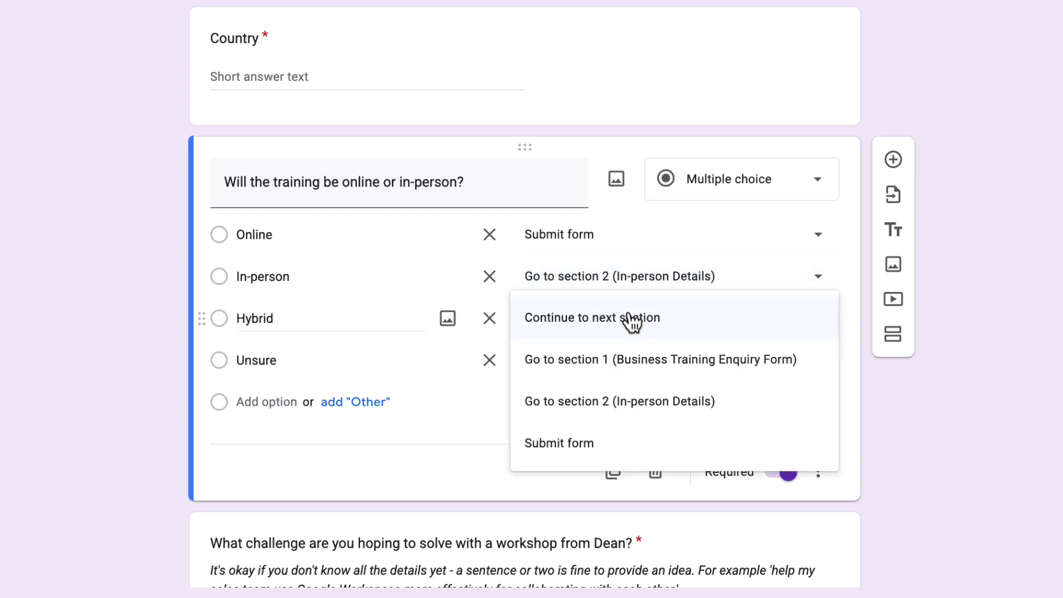
{"action": "left_click", "coordinate": [625, 440]}
{"action": "left_click", "coordinate": [635, 363]}
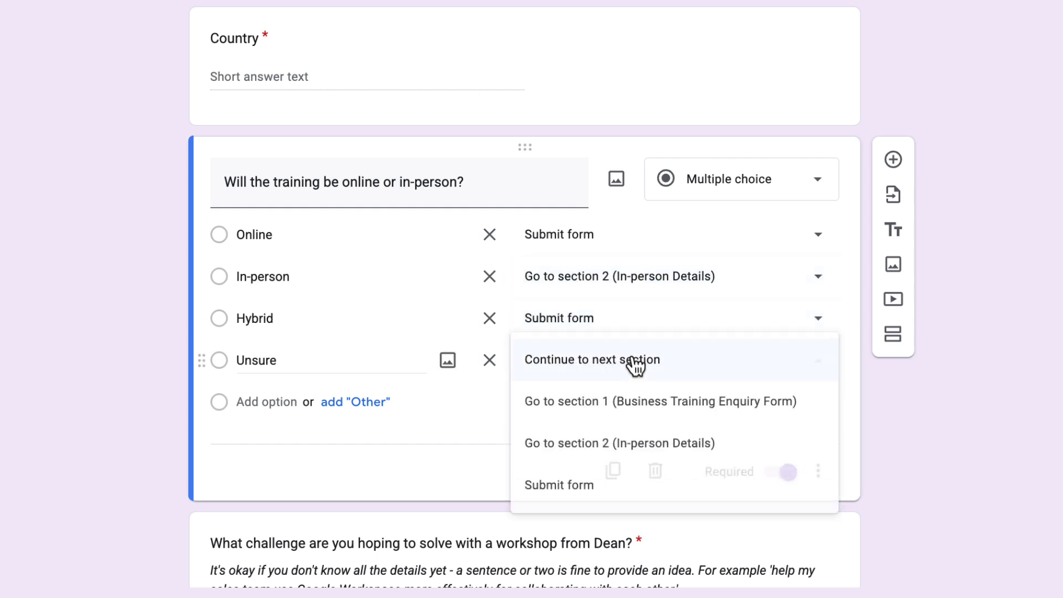
{"action": "left_click", "coordinate": [617, 479]}
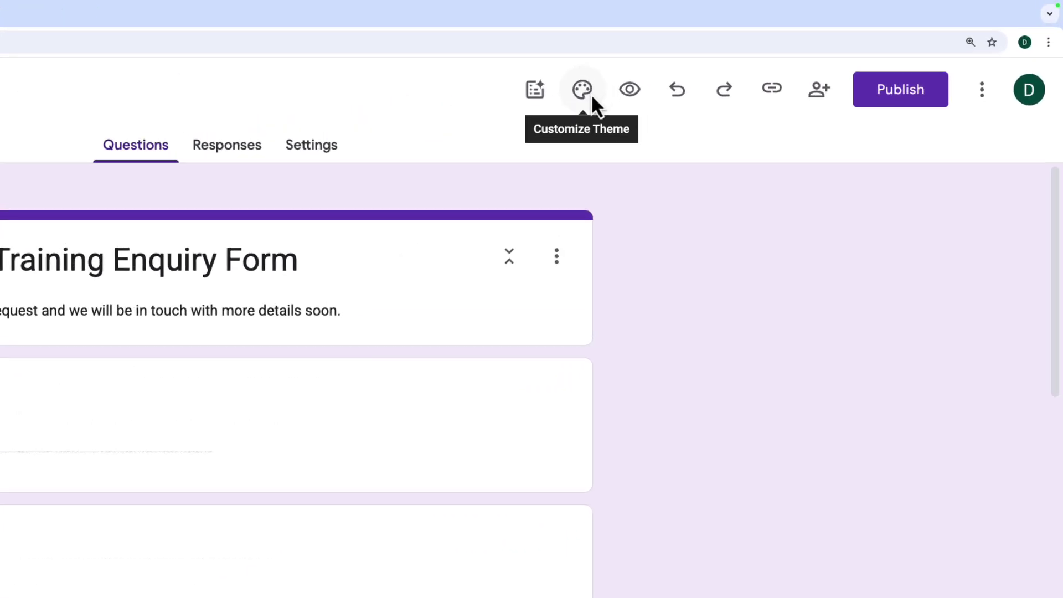
- Upload formheader.png from the computer as the form's header image in the theme settings
{"action": "left_click", "coordinate": [587, 94]}
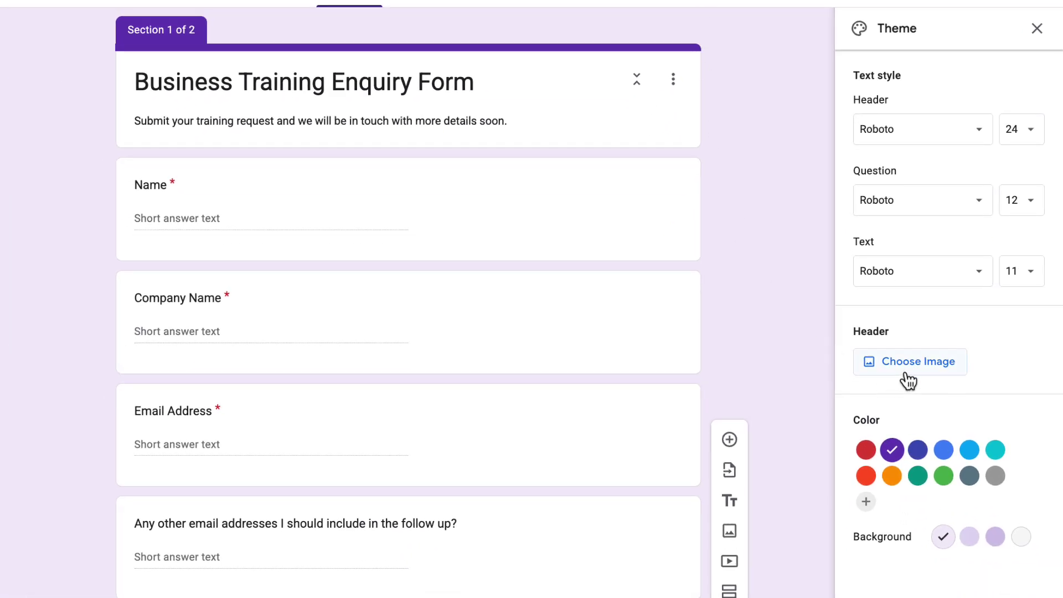
{"action": "left_click", "coordinate": [905, 376]}
{"action": "left_click", "coordinate": [225, 100]}
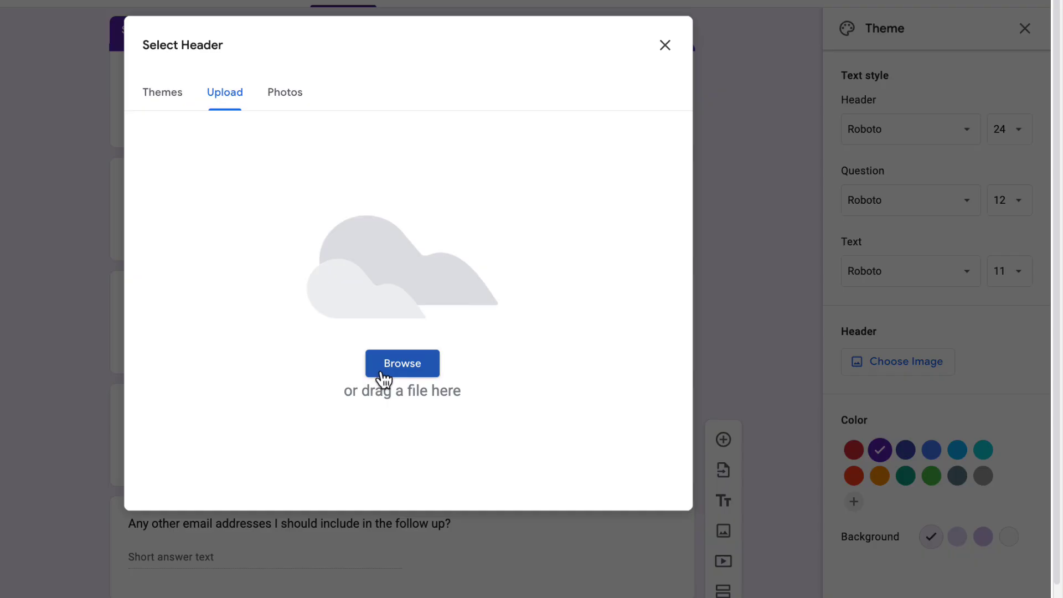
{"action": "left_click", "coordinate": [381, 374]}
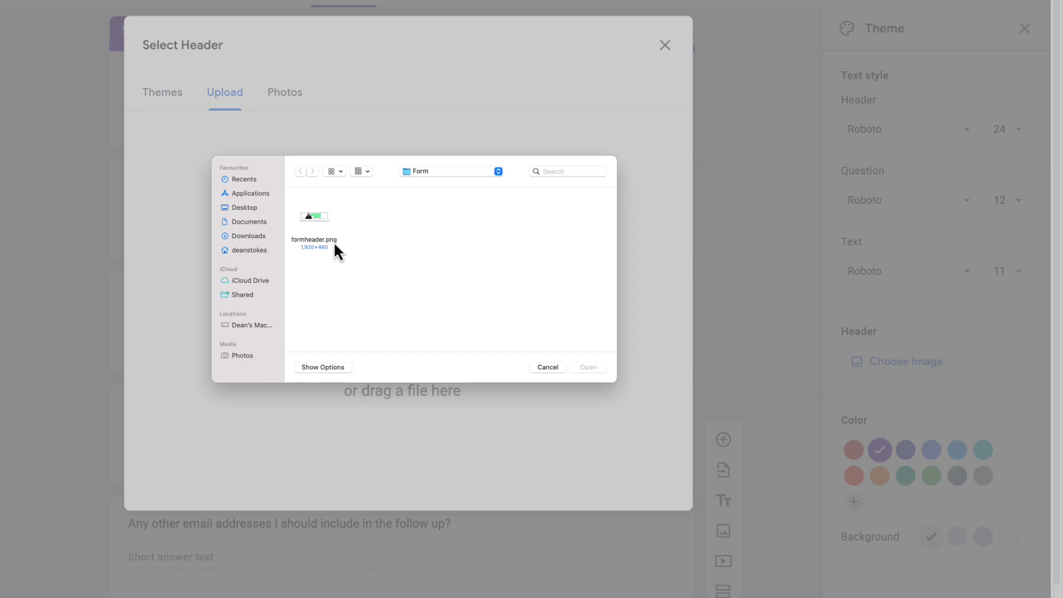
{"action": "left_click", "coordinate": [326, 239]}
{"action": "left_click", "coordinate": [603, 369]}
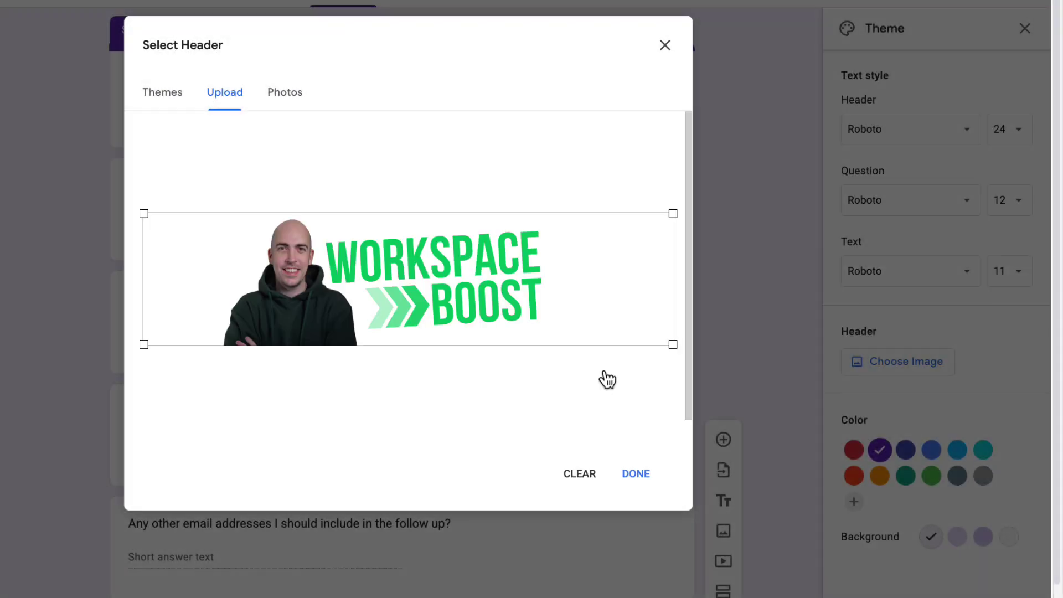
{"action": "left_click", "coordinate": [636, 473]}
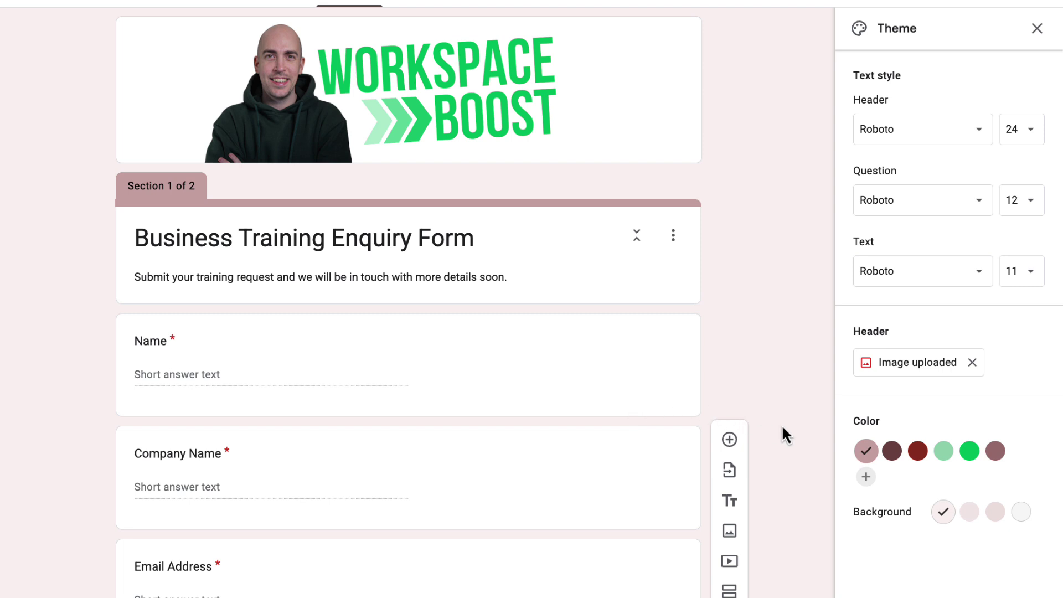
- Set the theme colour to bright green with a grey background and Inter Tight Bold headers
{"action": "left_click", "coordinate": [969, 451]}
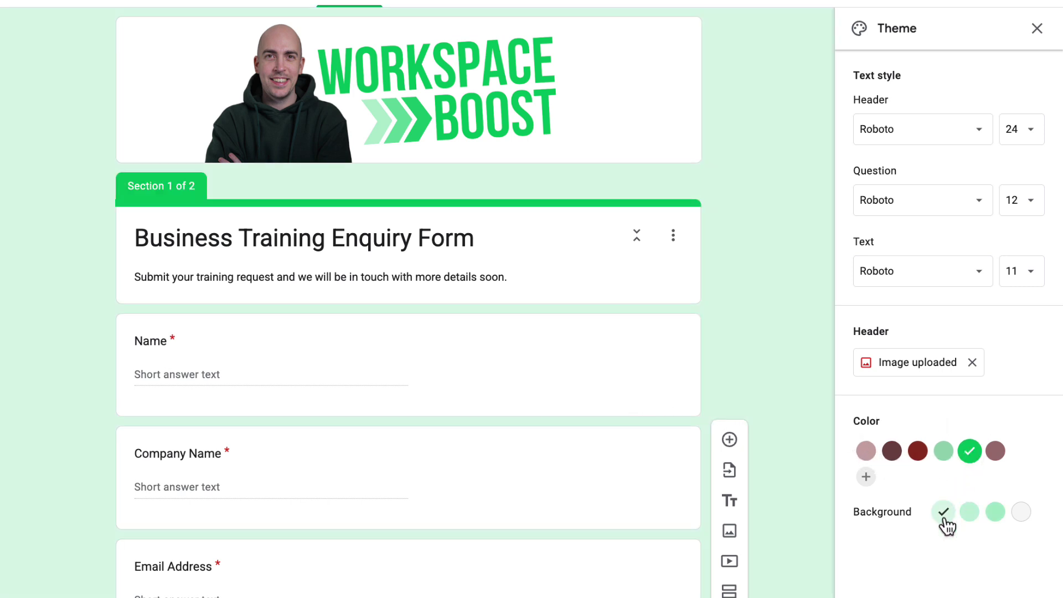
{"action": "left_click", "coordinate": [1019, 513]}
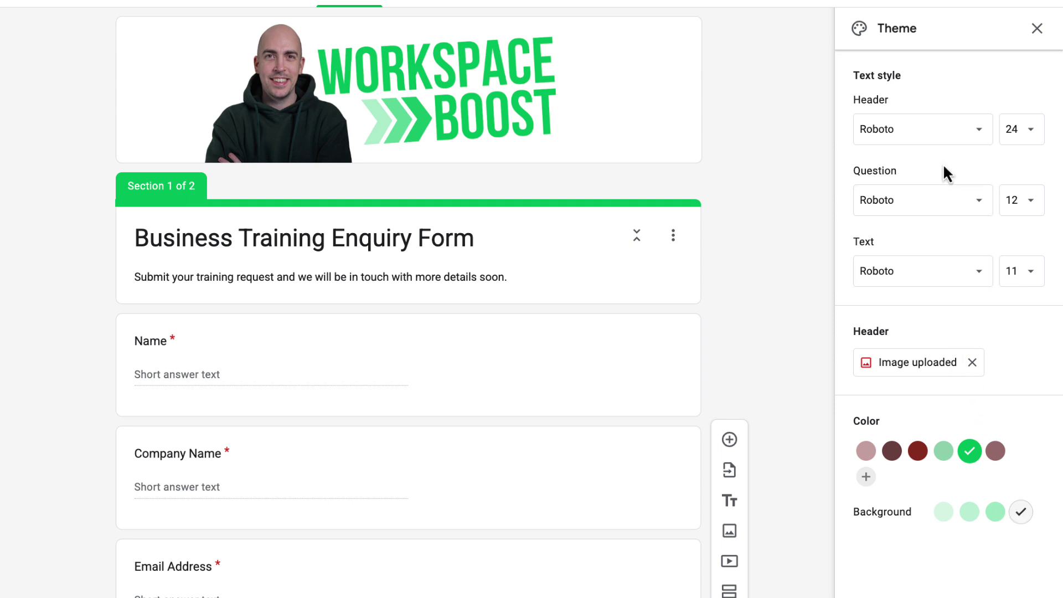
{"action": "left_click", "coordinate": [944, 140]}
{"action": "mouse_move", "coordinate": [910, 252]}
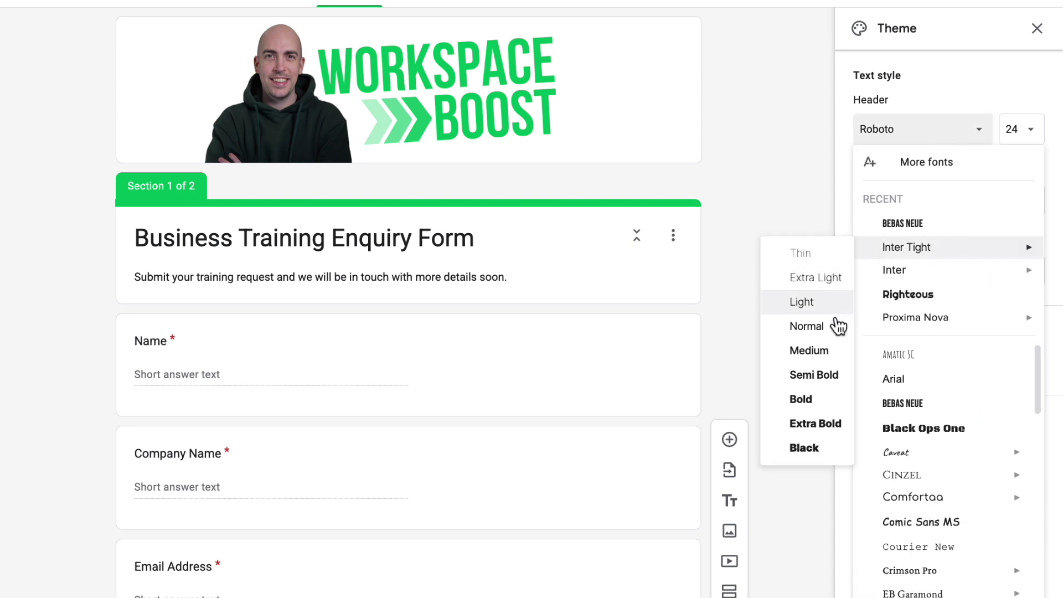
{"action": "left_click", "coordinate": [822, 398]}
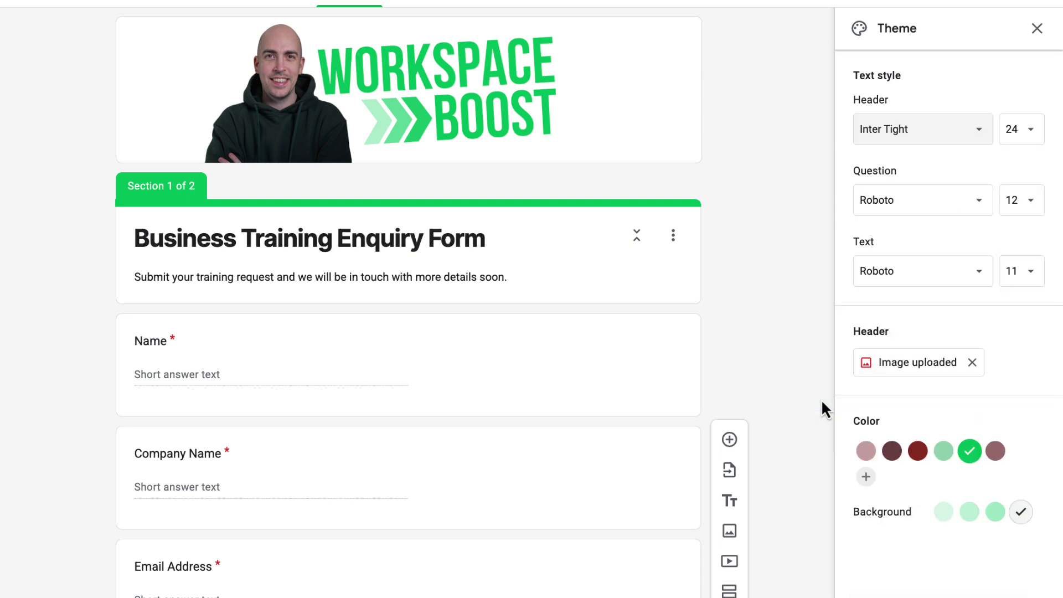
- Set both the question and body text fonts to Inter Normal
{"action": "left_click", "coordinate": [917, 208]}
{"action": "mouse_move", "coordinate": [911, 341]}
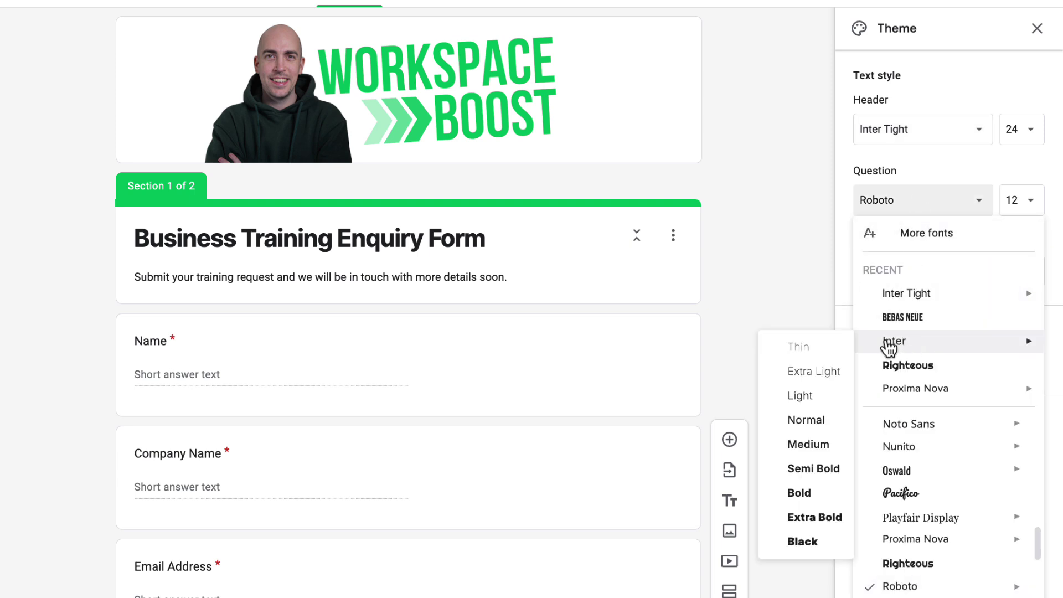
{"action": "left_click", "coordinate": [805, 426]}
{"action": "left_click", "coordinate": [919, 271]}
{"action": "mouse_move", "coordinate": [908, 368]}
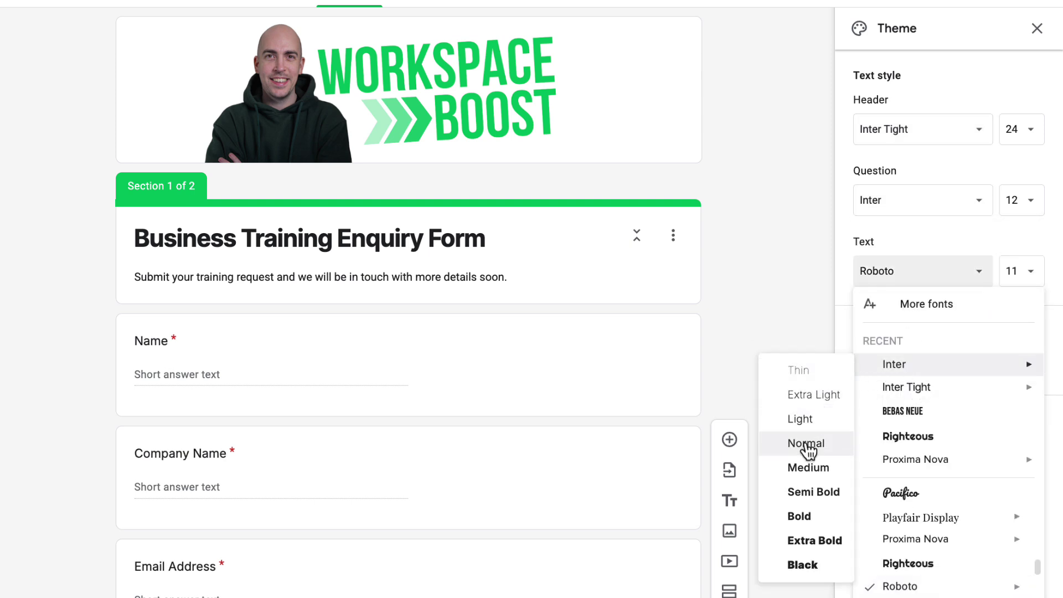
{"action": "left_click", "coordinate": [805, 445]}
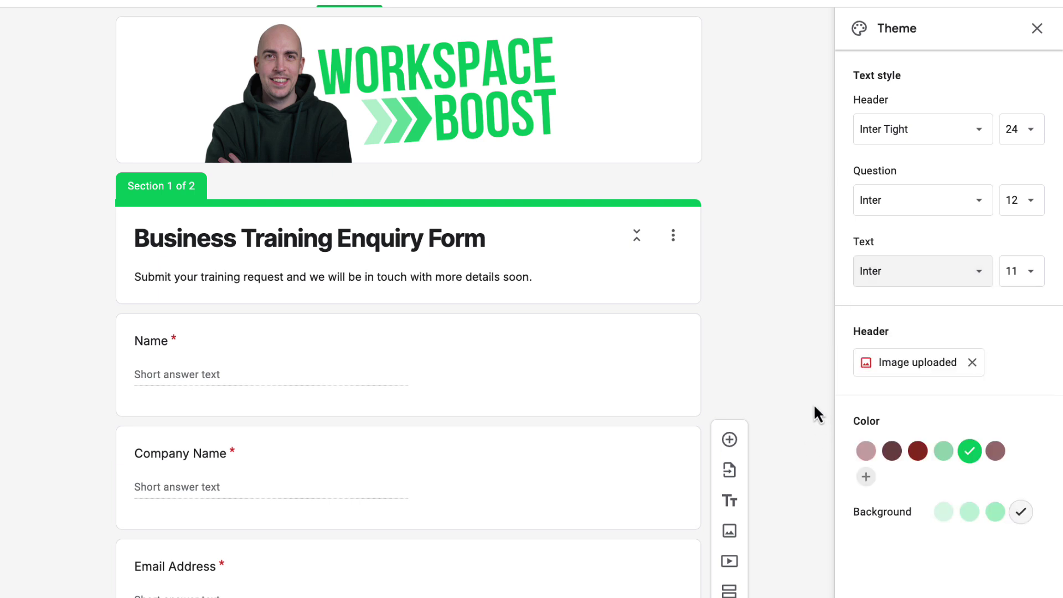
{"action": "scroll", "coordinate": [723, 372], "scroll_direction": "down", "scroll_amount": 2}
{"action": "scroll", "coordinate": [679, 371], "scroll_direction": "up", "scroll_amount": 2}
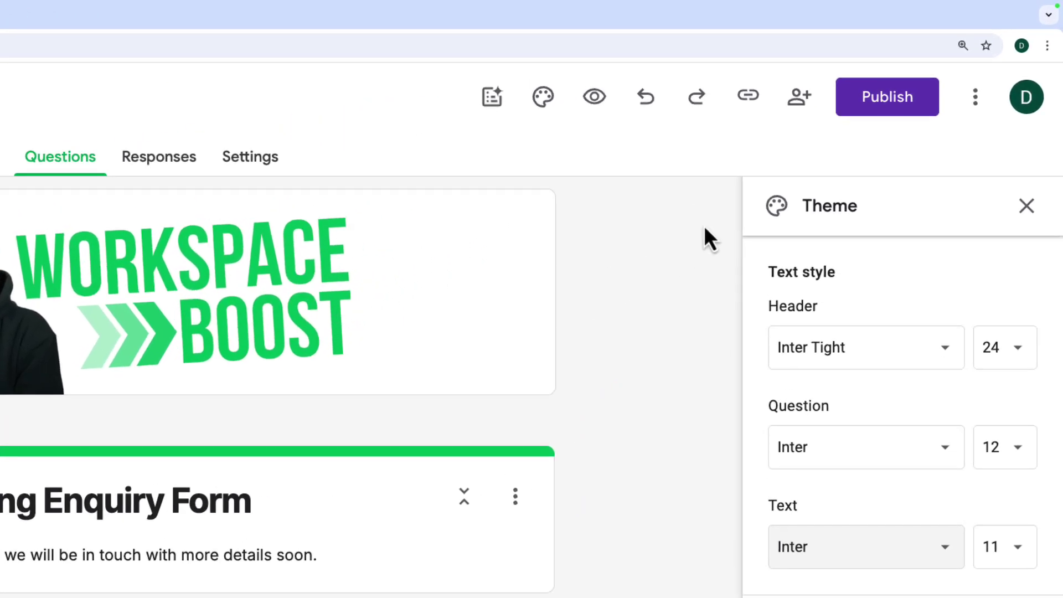
- Add the colleague by name as an Editor with Notify people on, and send the invitation
{"action": "left_click", "coordinate": [797, 111]}
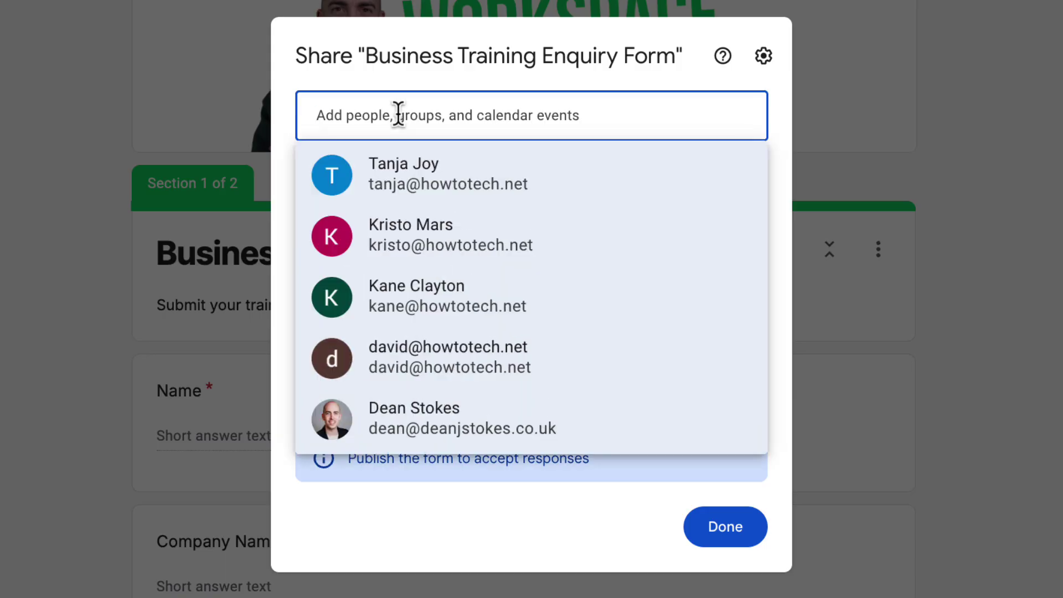
{"action": "type", "text": "tanja Joy"}
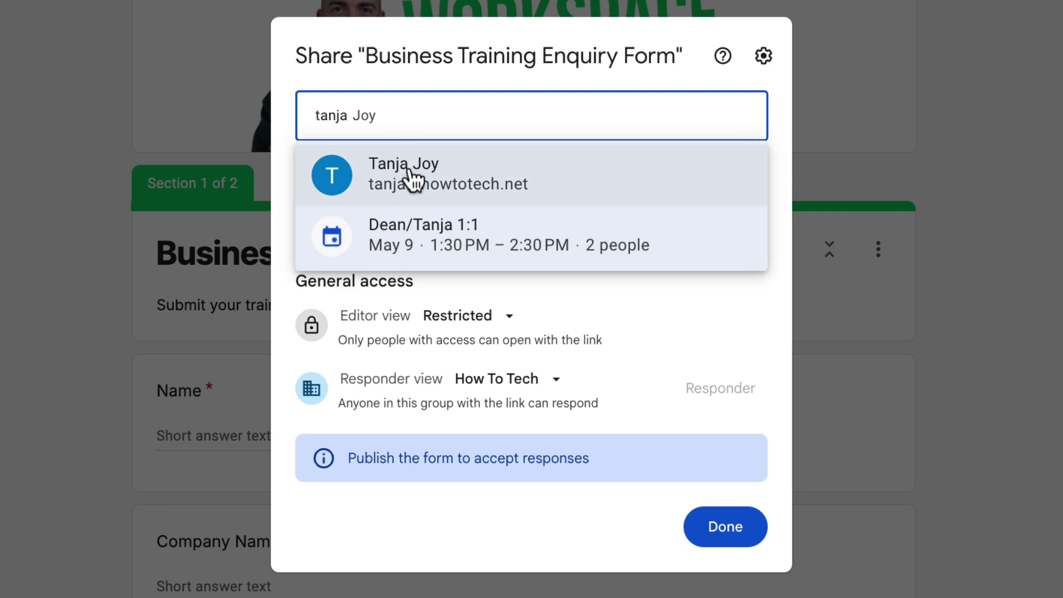
{"action": "left_click", "coordinate": [436, 187]}
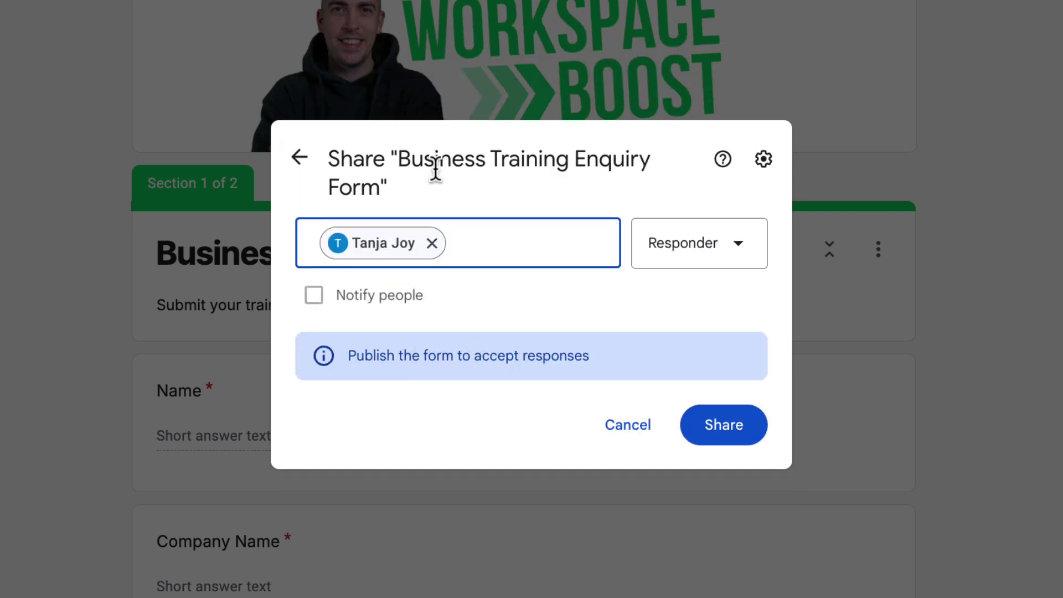
{"action": "left_click", "coordinate": [741, 253]}
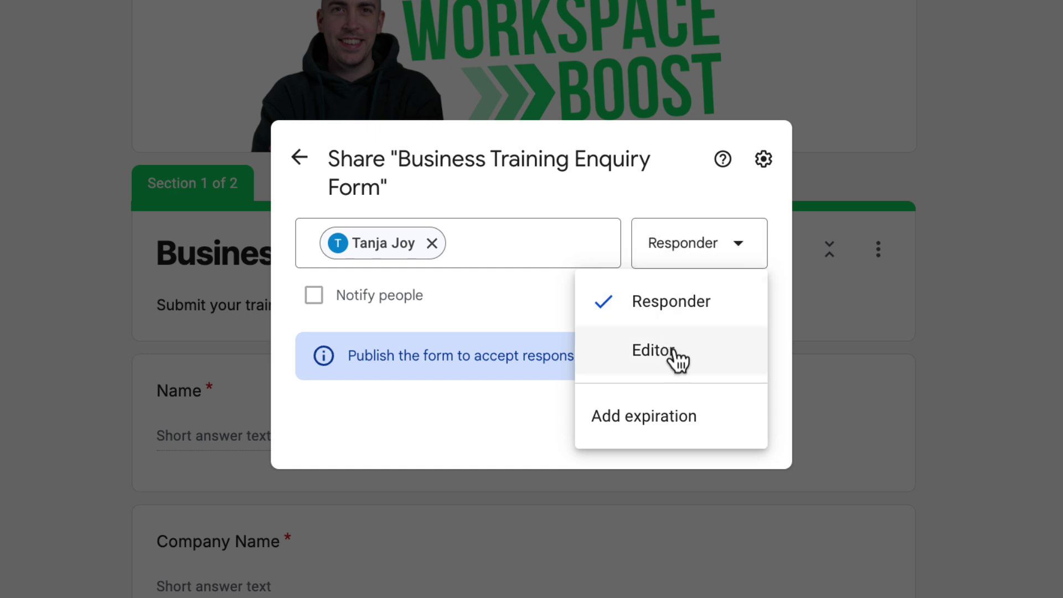
{"action": "left_click", "coordinate": [693, 360]}
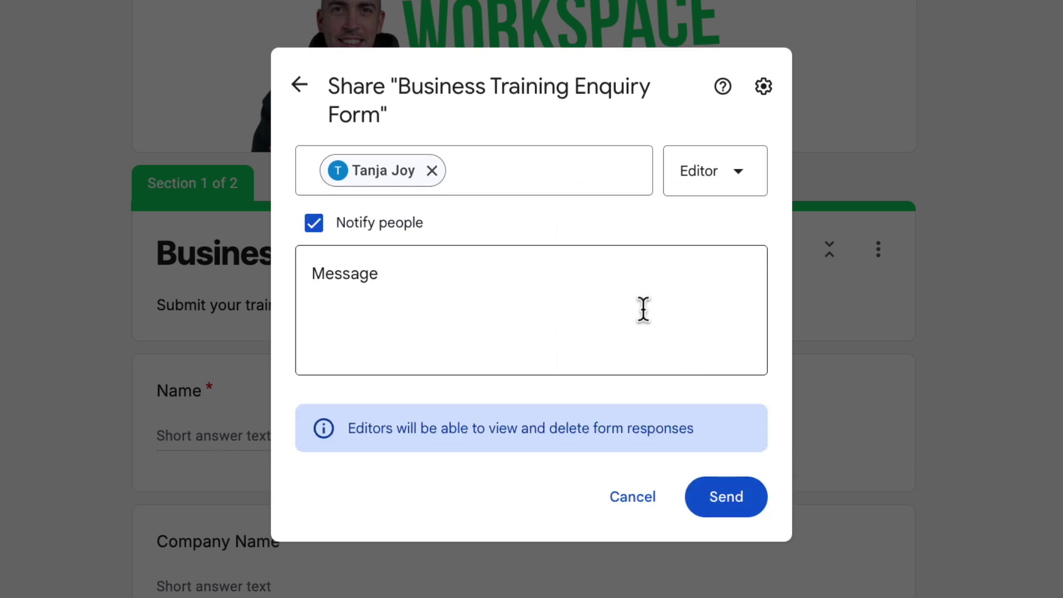
{"action": "left_click", "coordinate": [740, 511]}
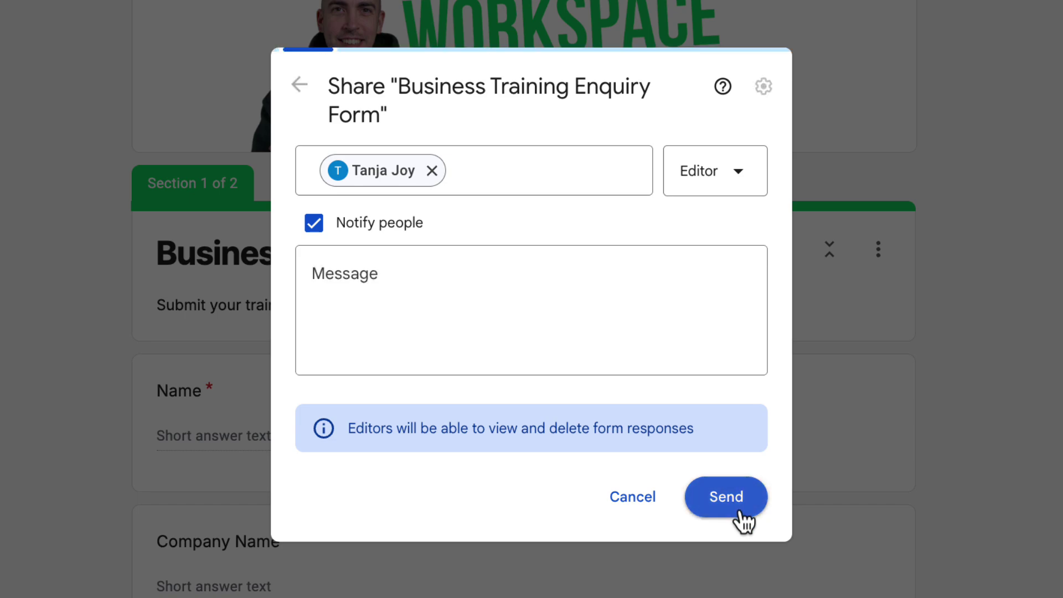
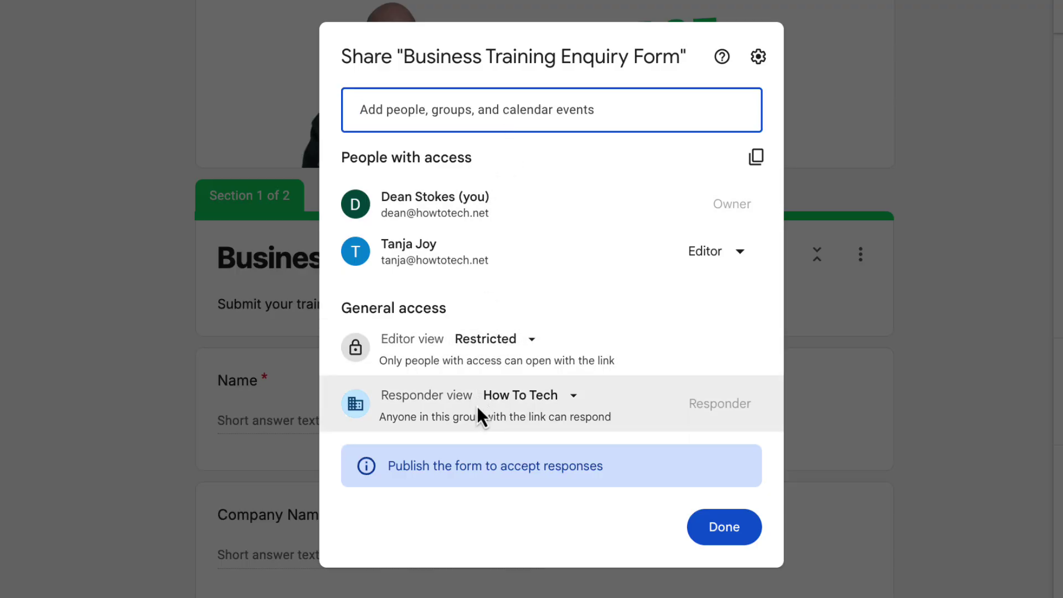
- Let anyone with the link respond to the form, then preview it as a respondent
{"action": "left_click", "coordinate": [575, 400]}
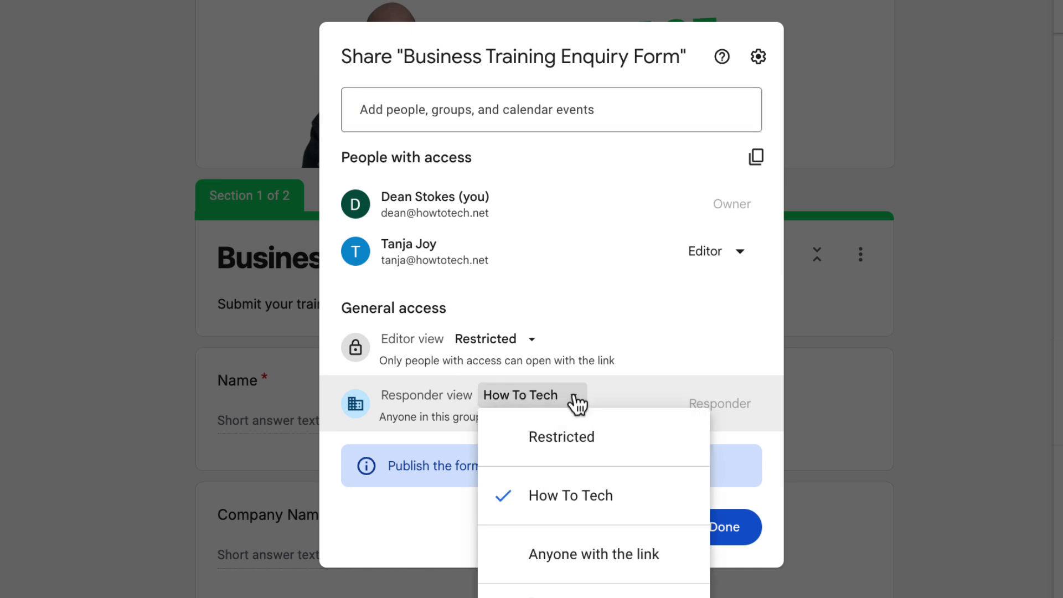
{"action": "left_click", "coordinate": [617, 574]}
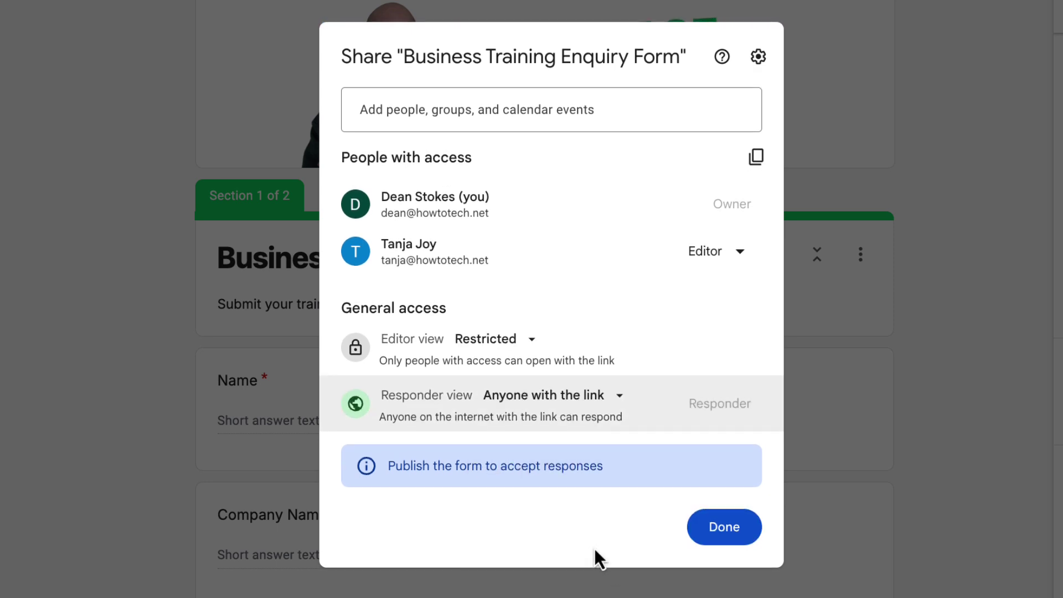
{"action": "left_click", "coordinate": [708, 533]}
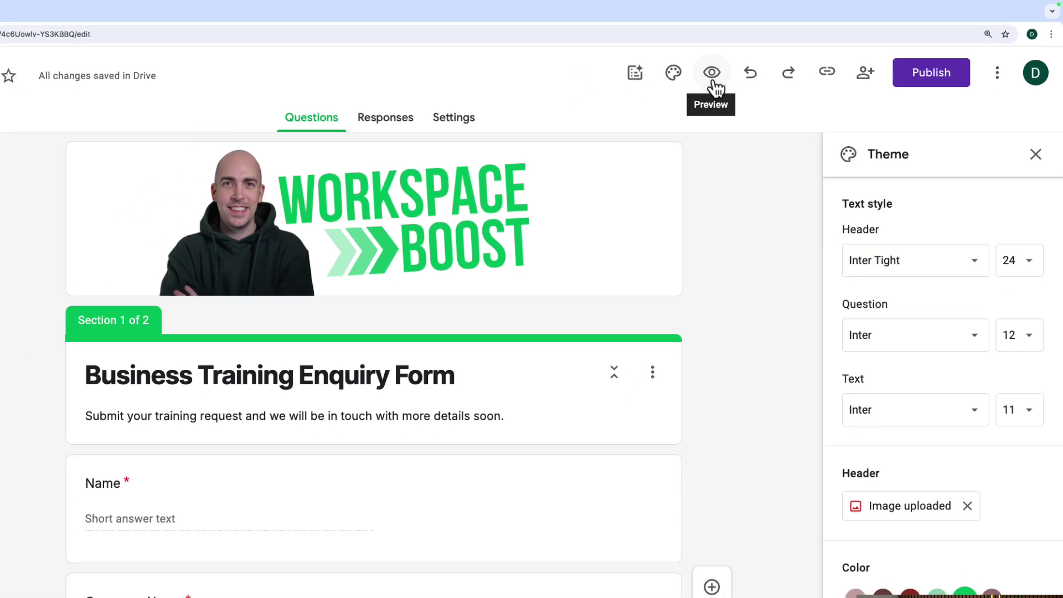
{"action": "left_click", "coordinate": [666, 89]}
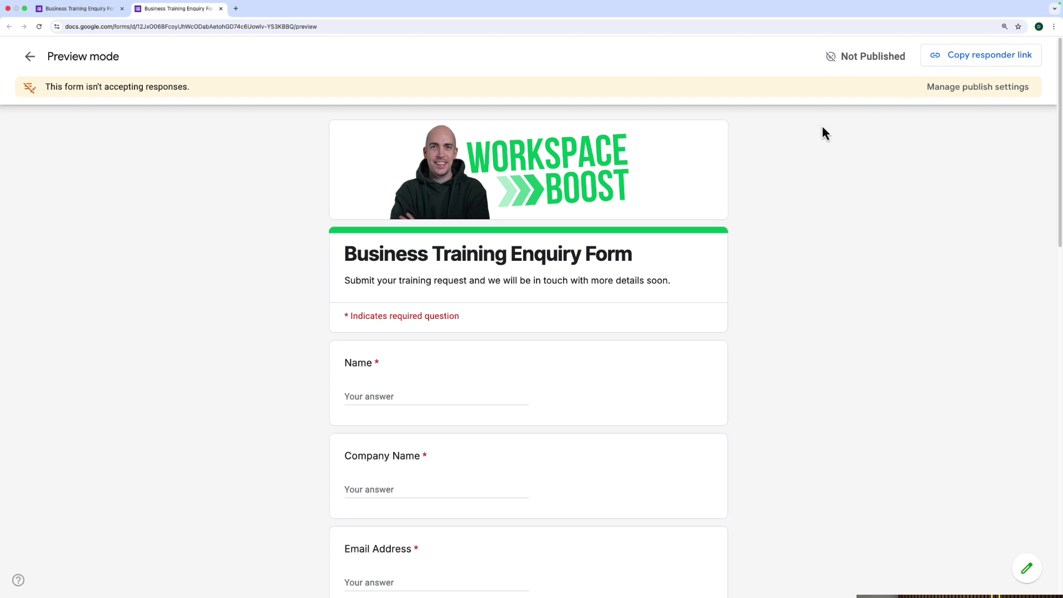
- Test-fill the preview with In-person to reach the venue section, then close the preview tab
{"action": "scroll", "coordinate": [520, 254], "scroll_direction": "down", "scroll_amount": 3}
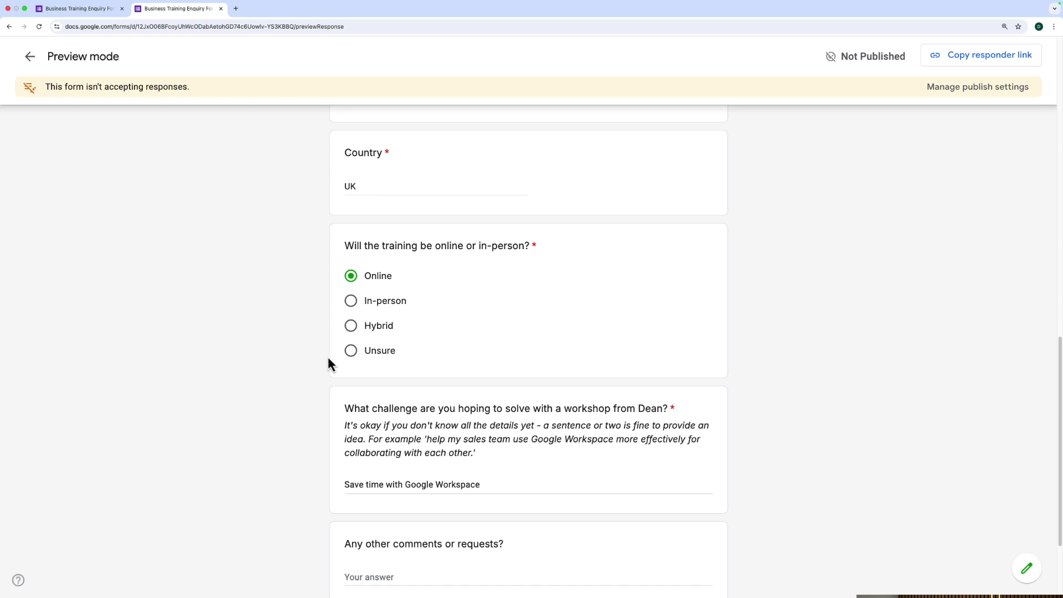
{"action": "left_click", "coordinate": [352, 301]}
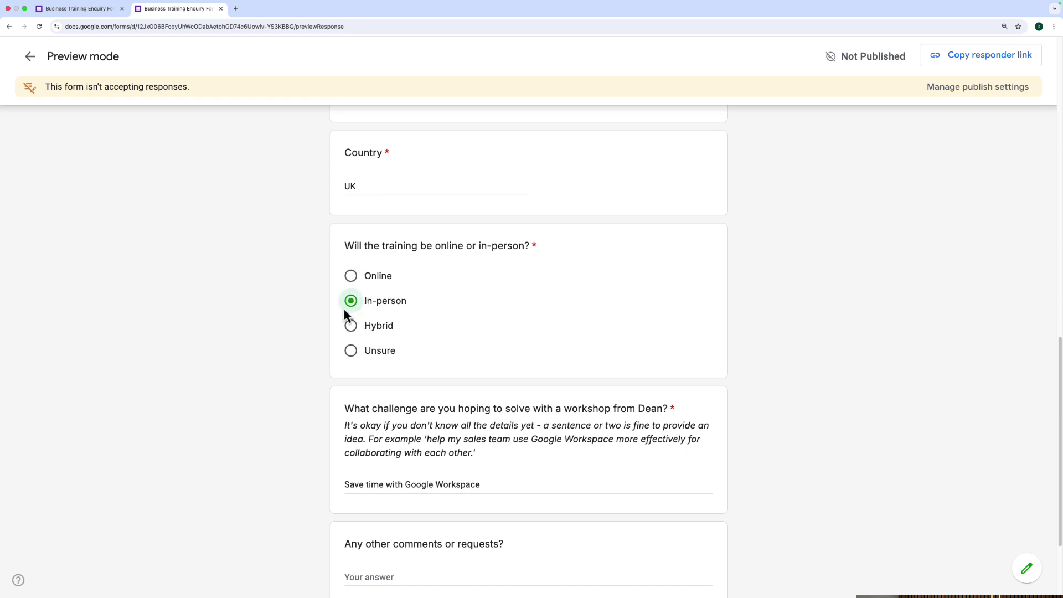
{"action": "scroll", "coordinate": [334, 315], "scroll_direction": "down", "scroll_amount": 3}
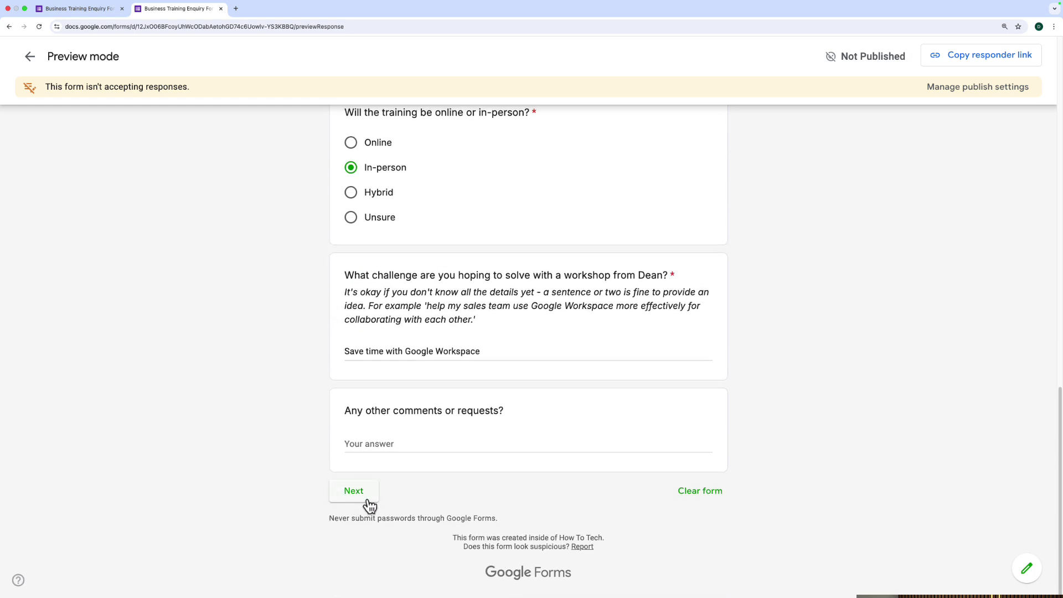
{"action": "left_click", "coordinate": [365, 498]}
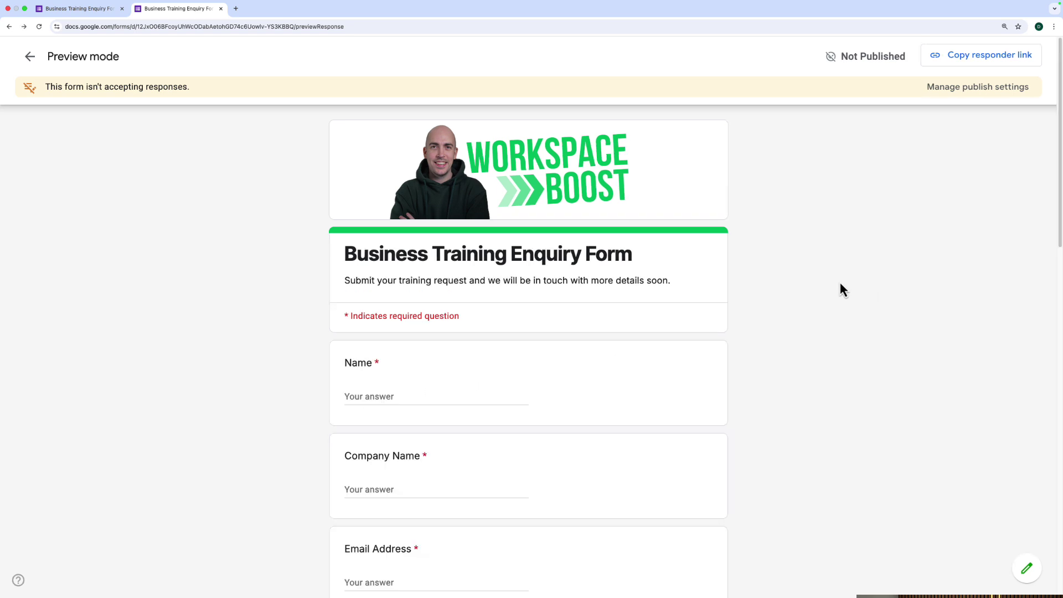
{"action": "left_click", "coordinate": [221, 8]}
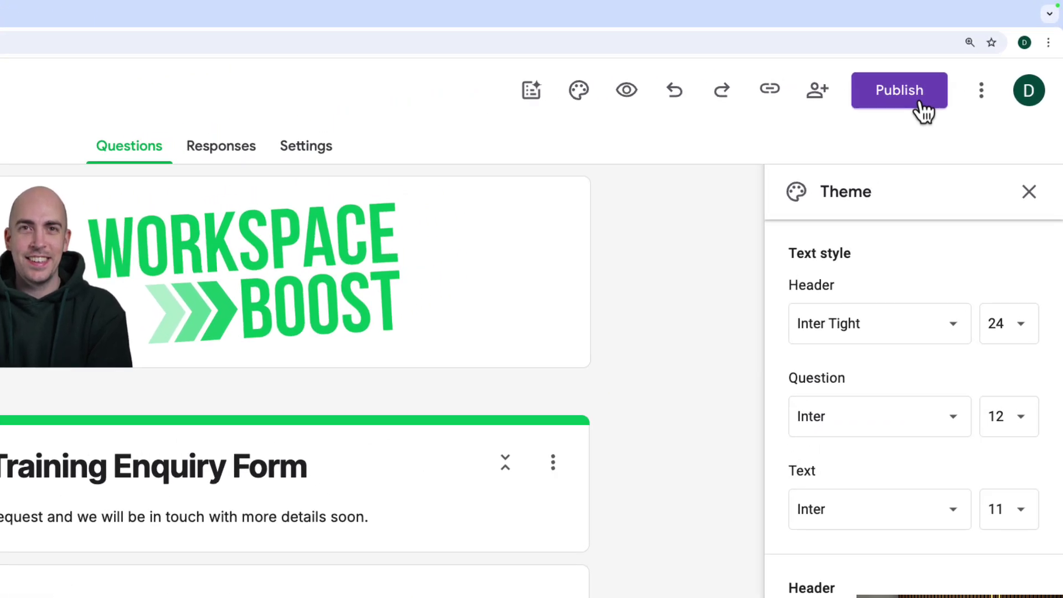
- Publish the form and get a shortened responder link
{"action": "left_click", "coordinate": [922, 108]}
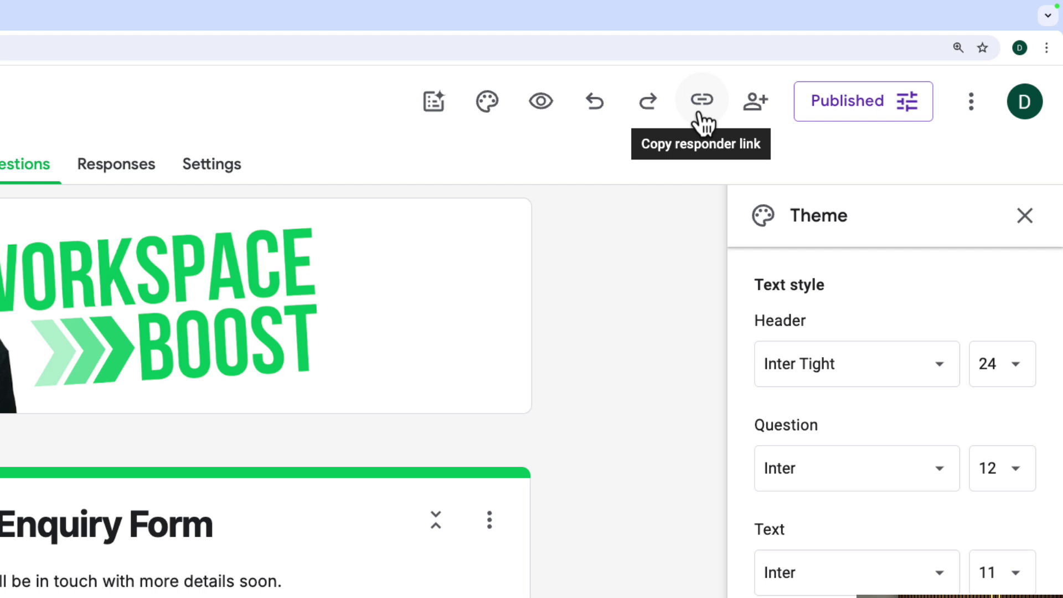
{"action": "left_click", "coordinate": [701, 111]}
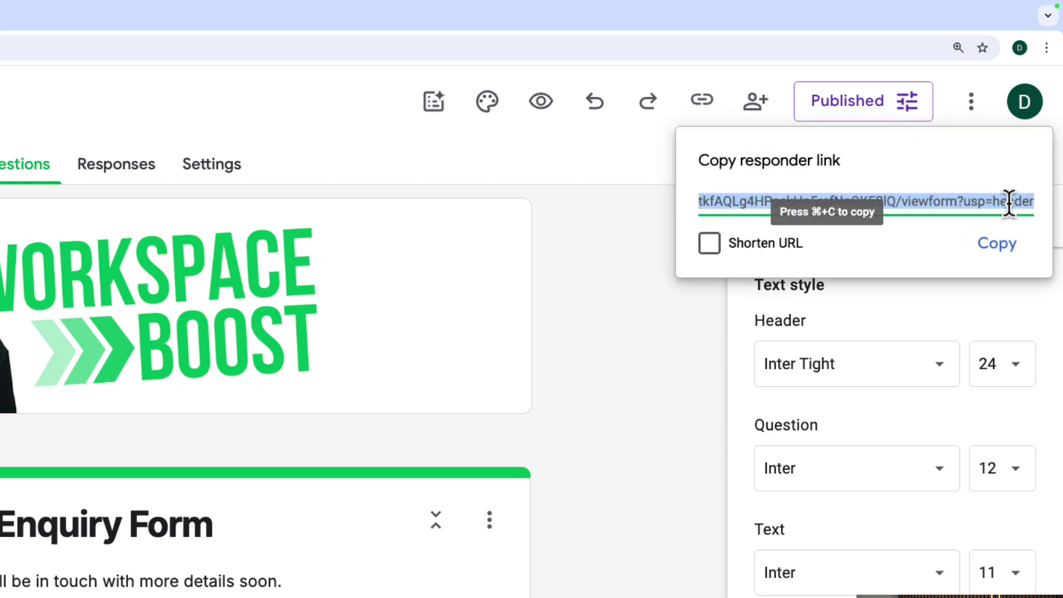
{"action": "left_click", "coordinate": [704, 248]}
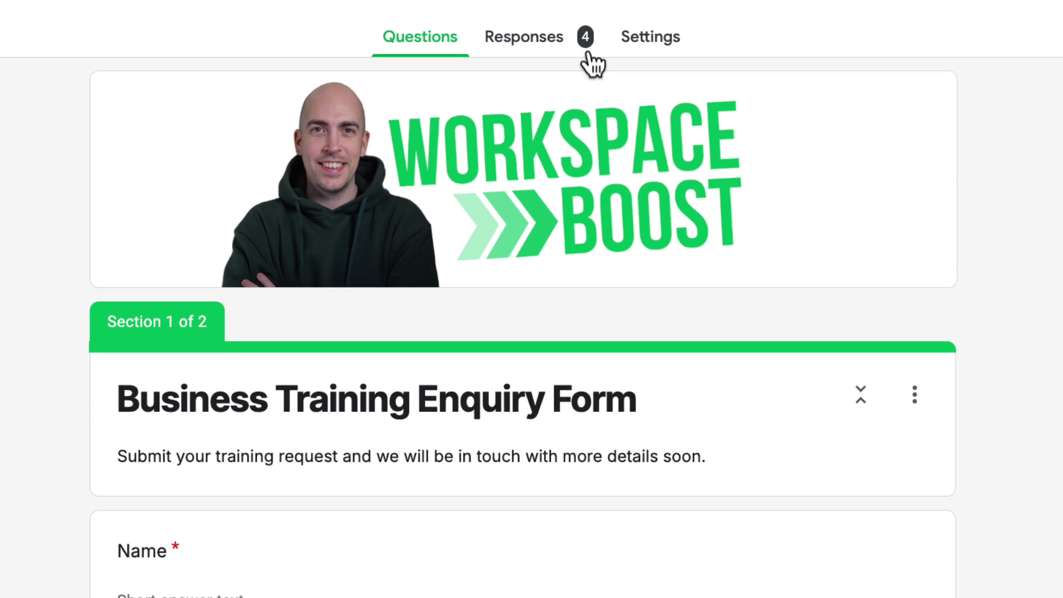
- Scroll through the Responses summary of the 4 submissions, including the online/in-person pie chart
{"action": "left_click", "coordinate": [573, 48]}
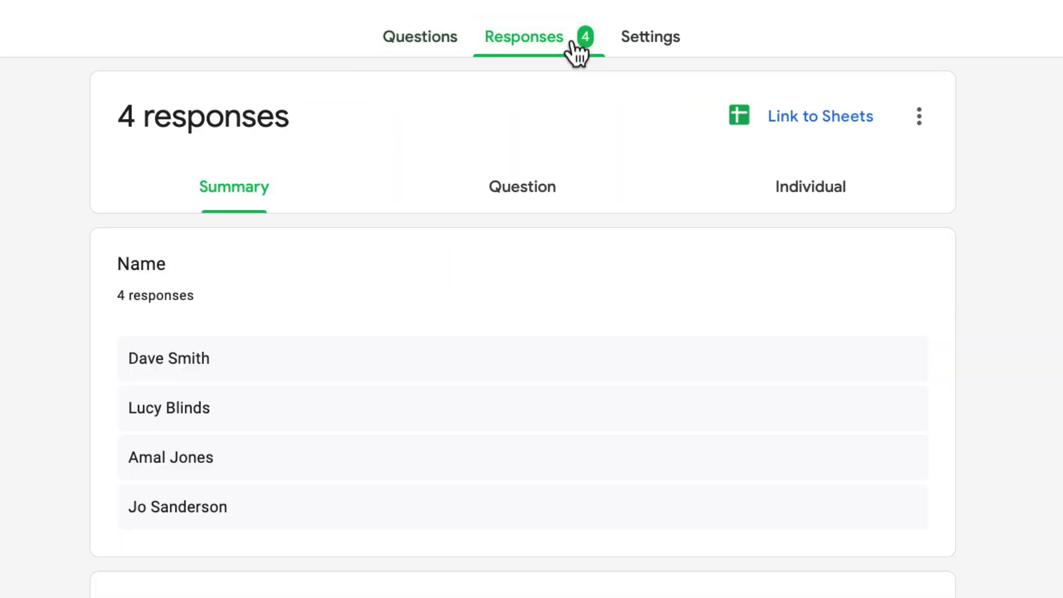
{"action": "scroll", "coordinate": [966, 270], "scroll_direction": "down", "scroll_amount": 2}
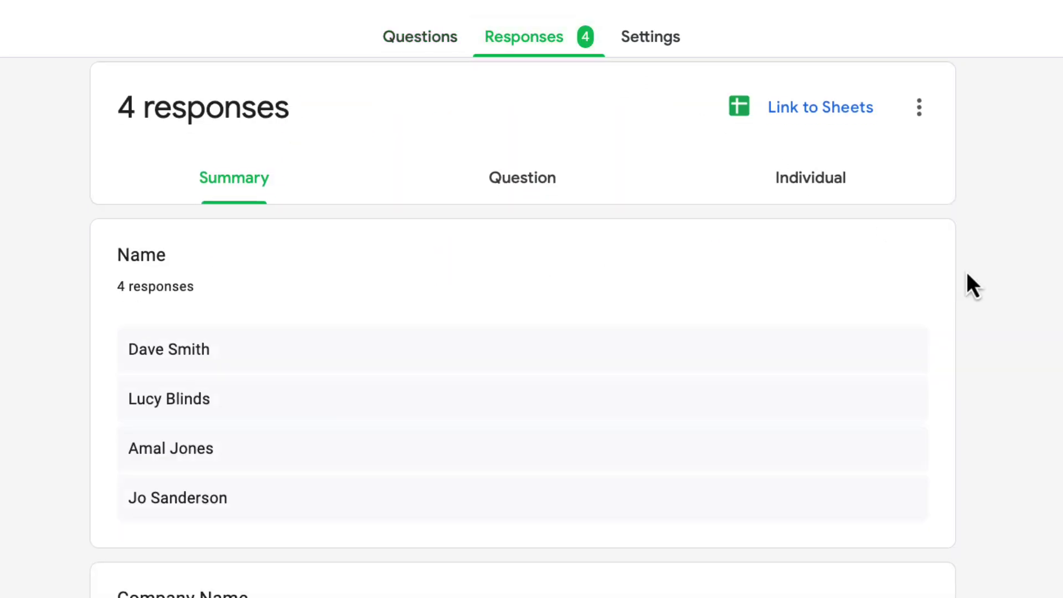
{"action": "scroll", "coordinate": [966, 274], "scroll_direction": "down", "scroll_amount": 6}
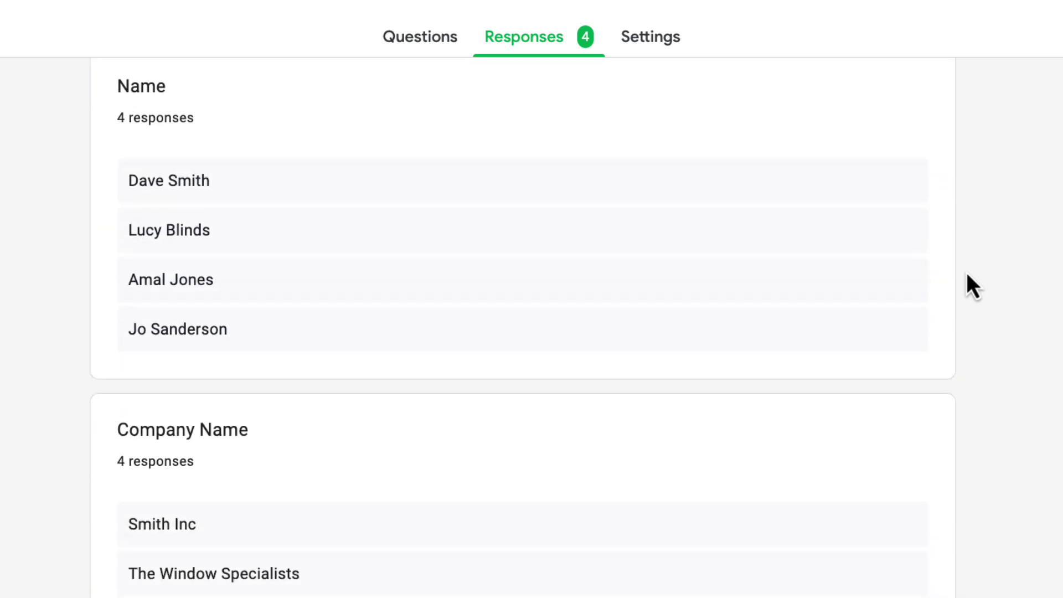
{"action": "scroll", "coordinate": [966, 270], "scroll_direction": "down", "scroll_amount": 19}
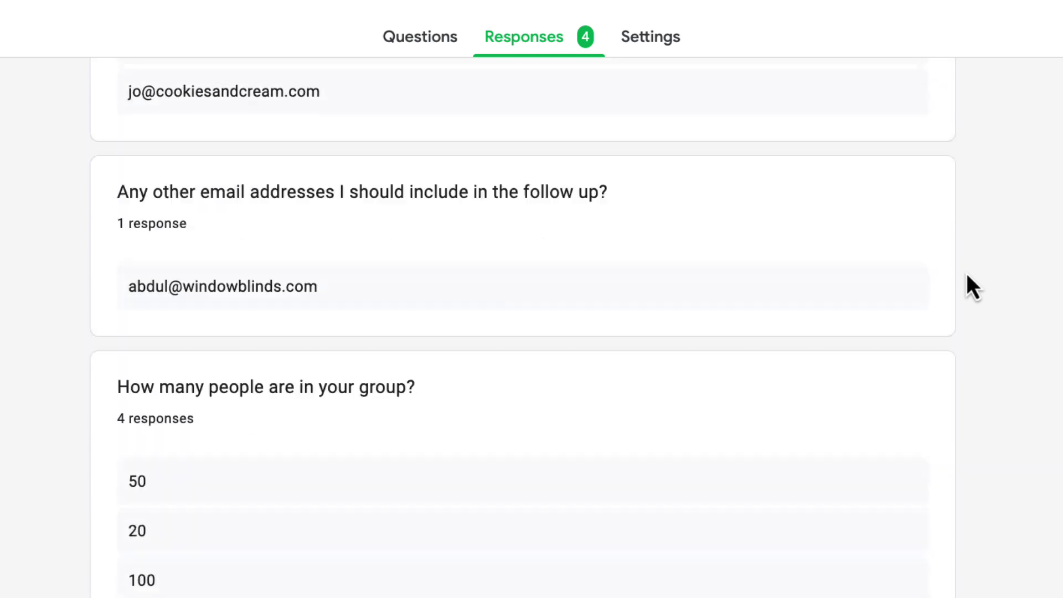
{"action": "scroll", "coordinate": [965, 270], "scroll_direction": "down", "scroll_amount": 20}
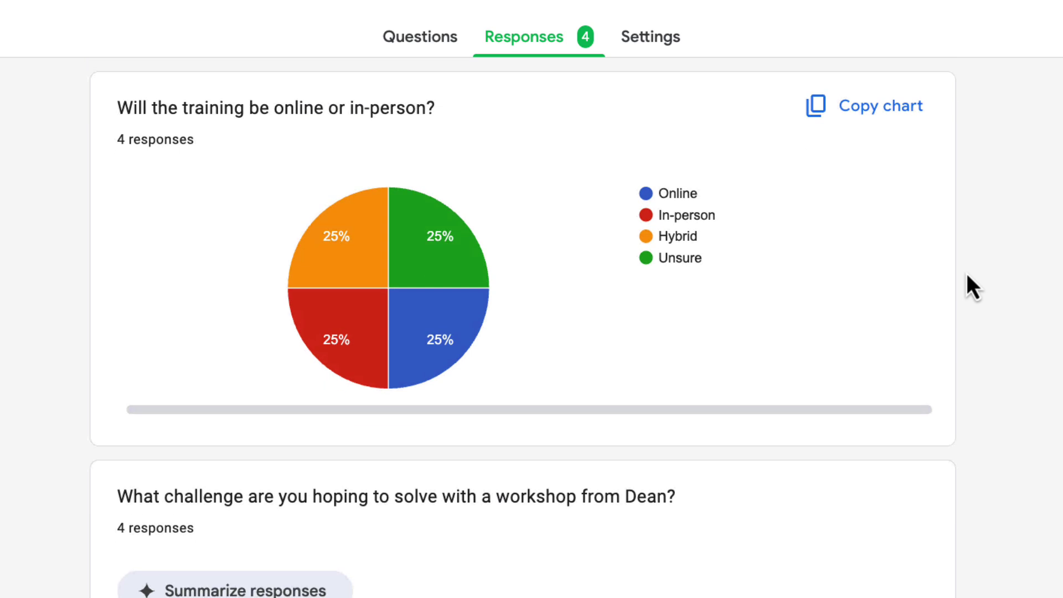
{"action": "scroll", "coordinate": [965, 156], "scroll_direction": "down", "scroll_amount": 1}
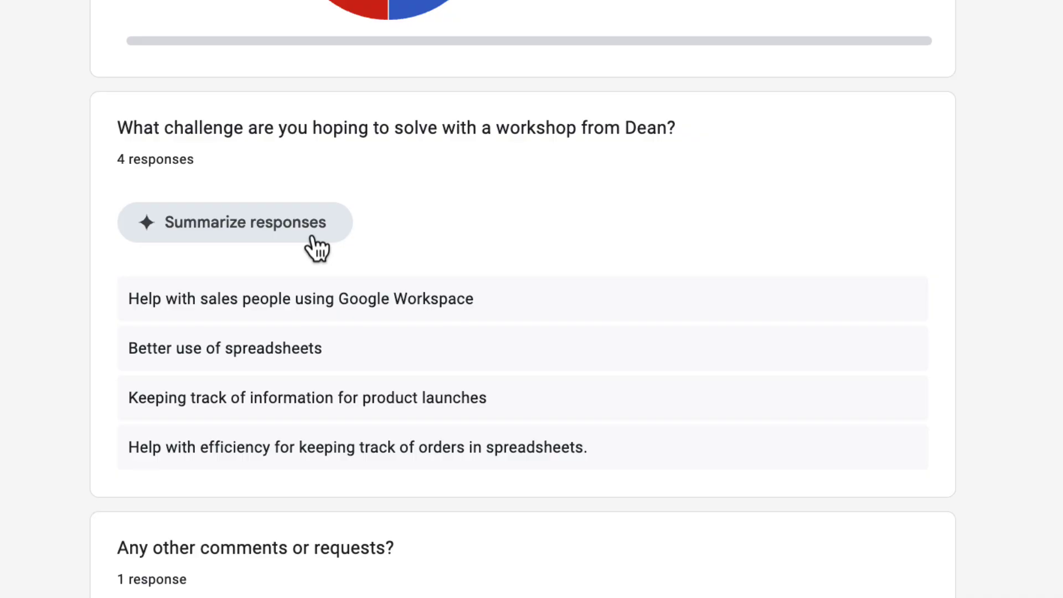
- Generate an automatic summary of the workshop-challenge answers
{"action": "left_click", "coordinate": [308, 232]}
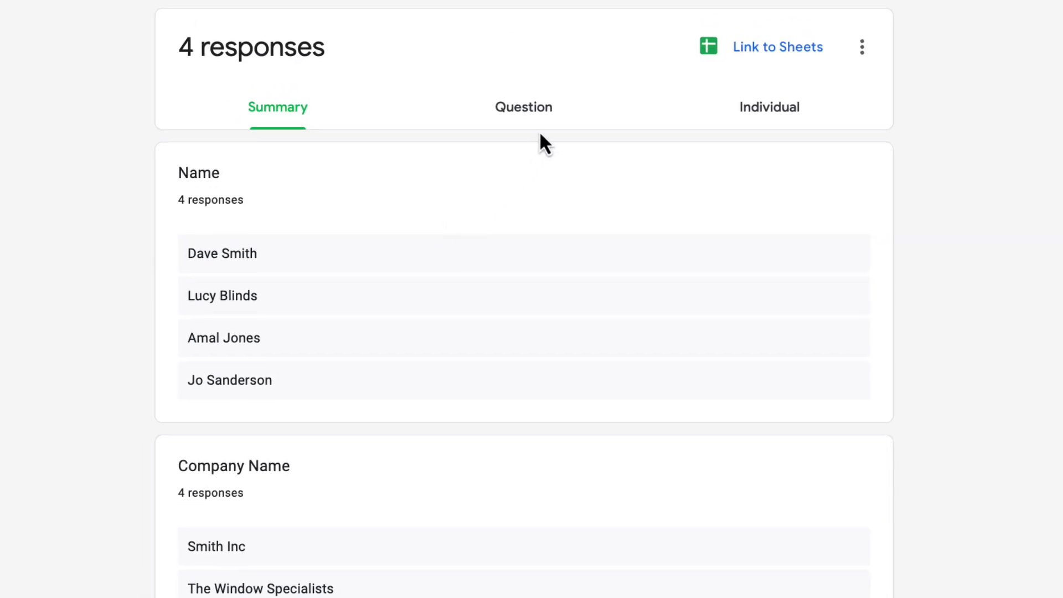
- Show responses per question, selecting the training-date question (6 of 11)
{"action": "left_click", "coordinate": [543, 125]}
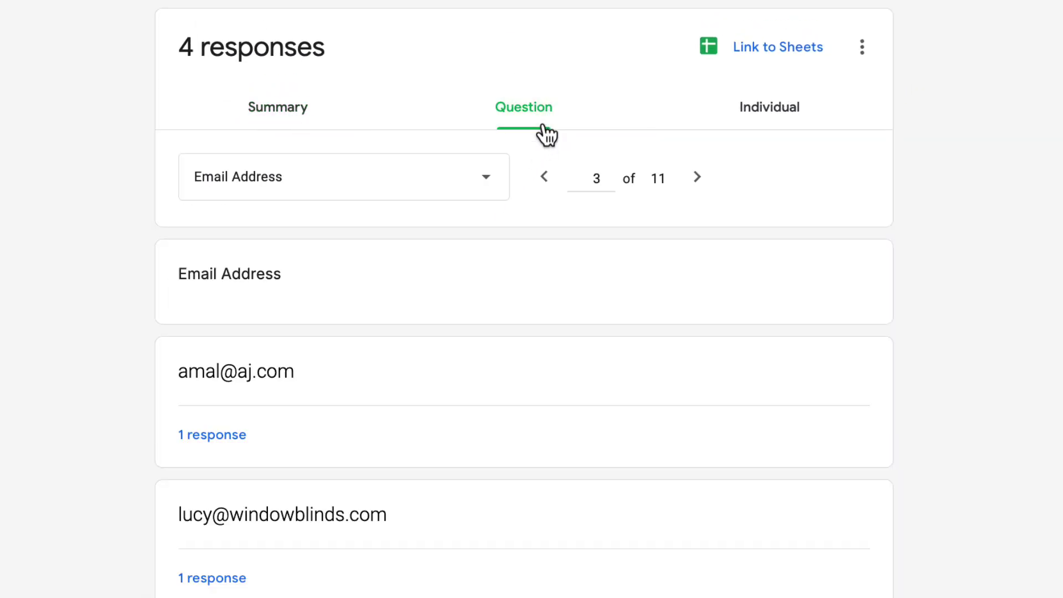
{"action": "left_click", "coordinate": [451, 176]}
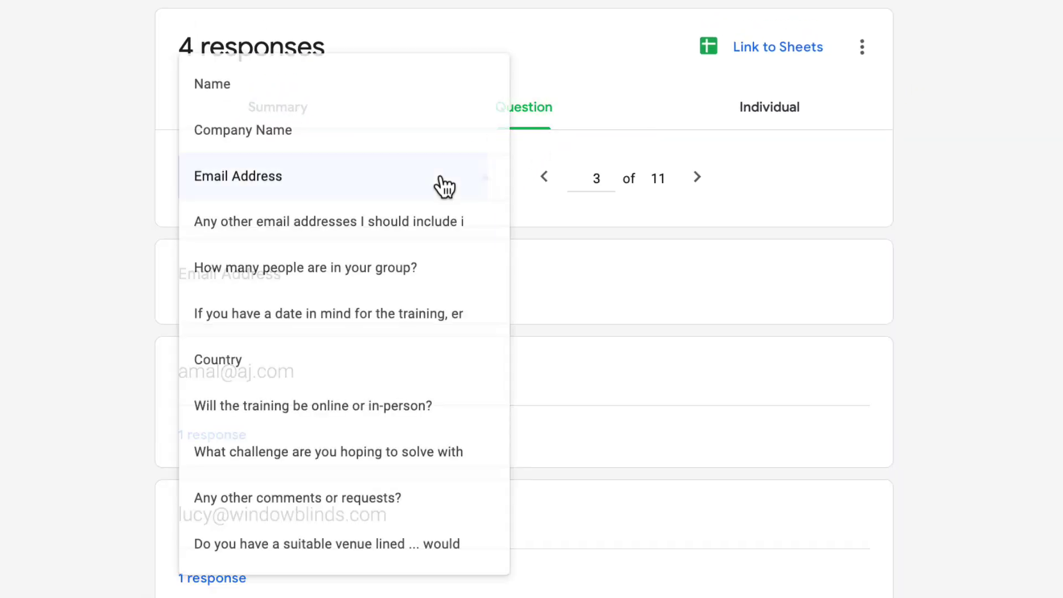
{"action": "left_click", "coordinate": [407, 314]}
{"action": "scroll", "coordinate": [156, 296], "scroll_direction": "down", "scroll_amount": 1}
{"action": "scroll", "coordinate": [152, 288], "scroll_direction": "down", "scroll_amount": 5}
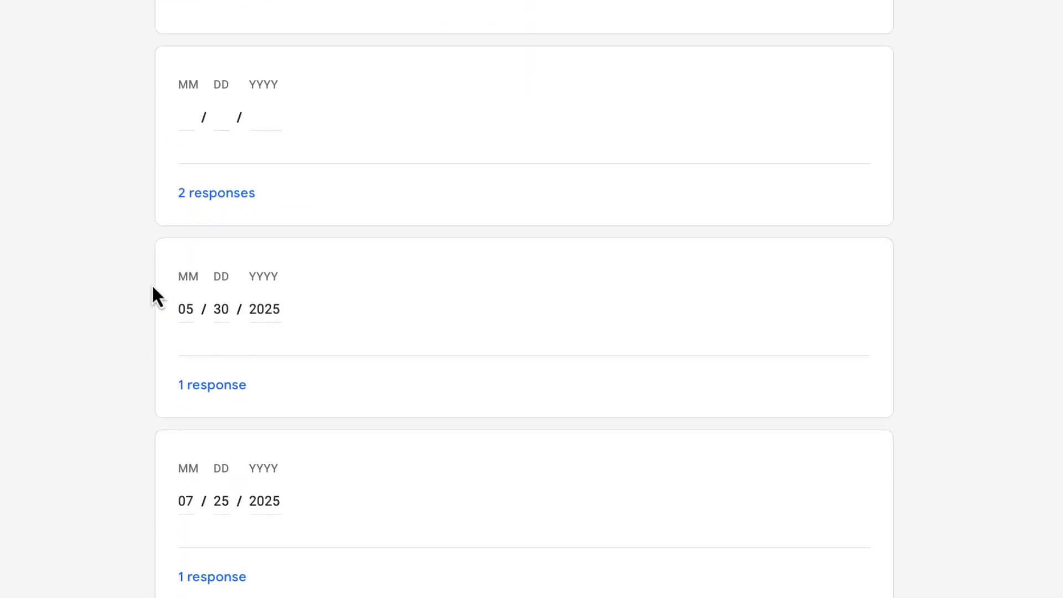
{"action": "scroll", "coordinate": [136, 298], "scroll_direction": "up", "scroll_amount": 5}
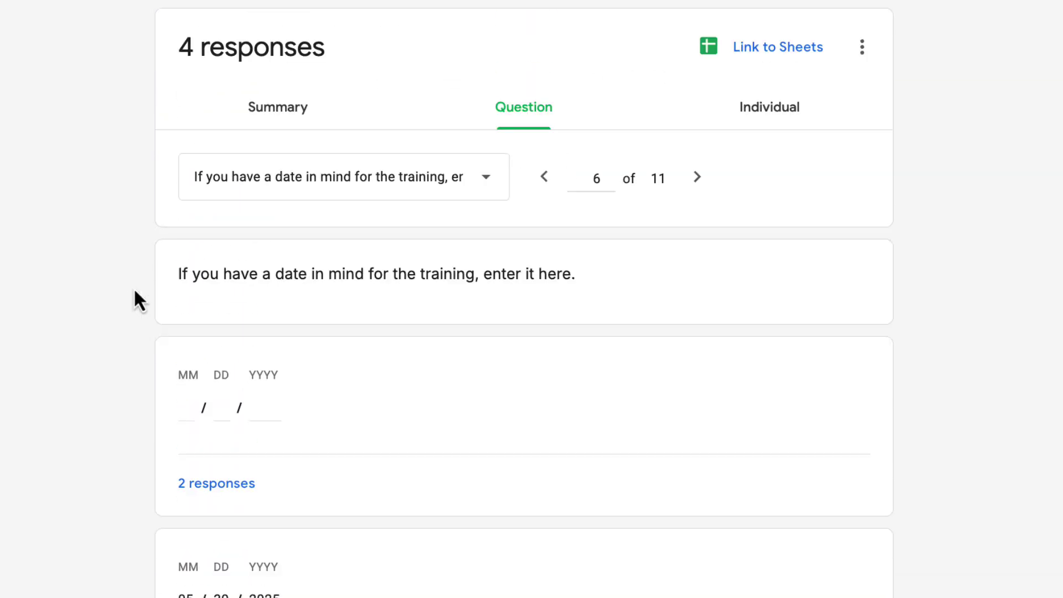
{"action": "scroll", "coordinate": [95, 462], "scroll_direction": "down", "scroll_amount": 5}
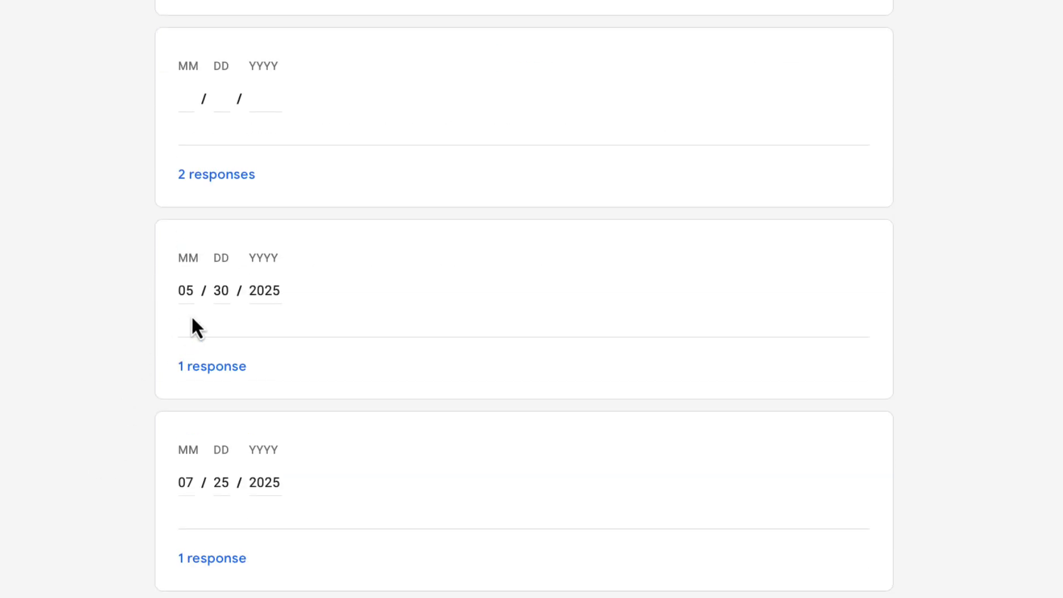
{"action": "scroll", "coordinate": [109, 504], "scroll_direction": "up", "scroll_amount": 5}
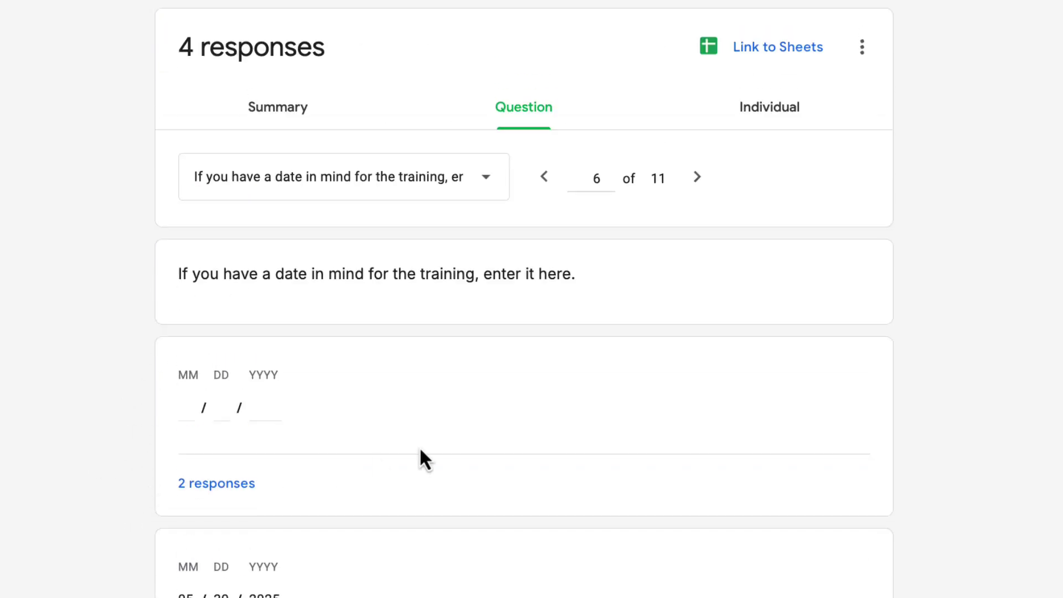
- Review response 1 in the Individual view, then move on to response 2 of 4
{"action": "left_click", "coordinate": [791, 124]}
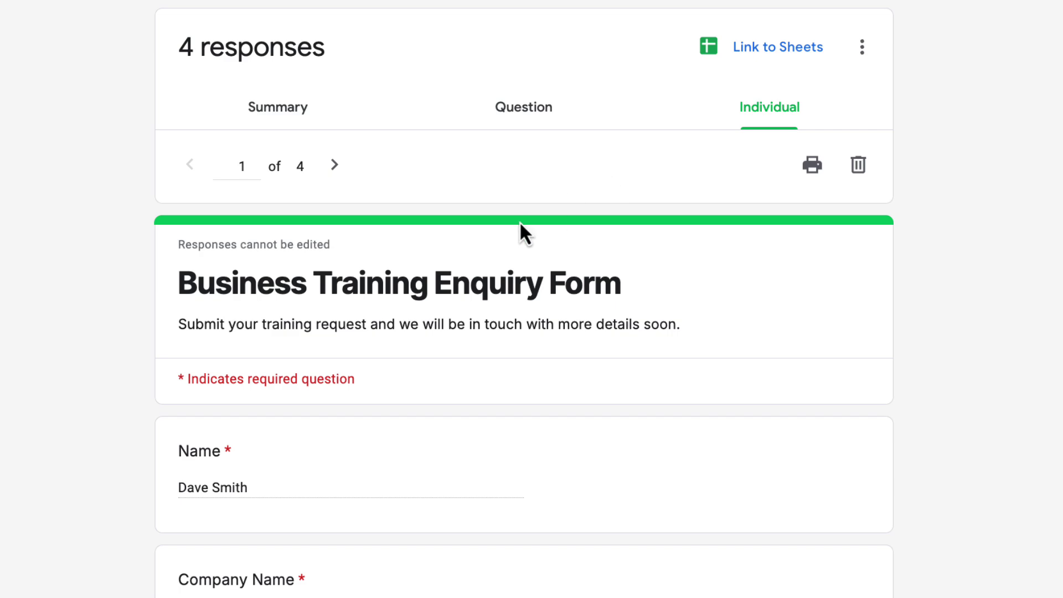
{"action": "scroll", "coordinate": [120, 287], "scroll_direction": "down", "scroll_amount": 20}
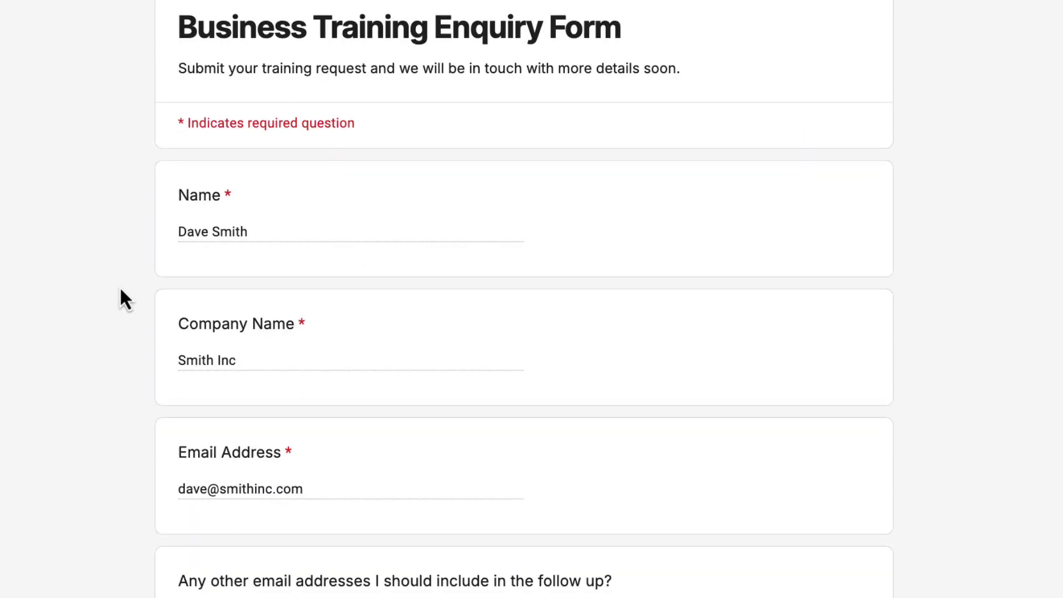
{"action": "scroll", "coordinate": [120, 287], "scroll_direction": "up", "scroll_amount": 19}
{"action": "scroll", "coordinate": [120, 287], "scroll_direction": "up", "scroll_amount": 1}
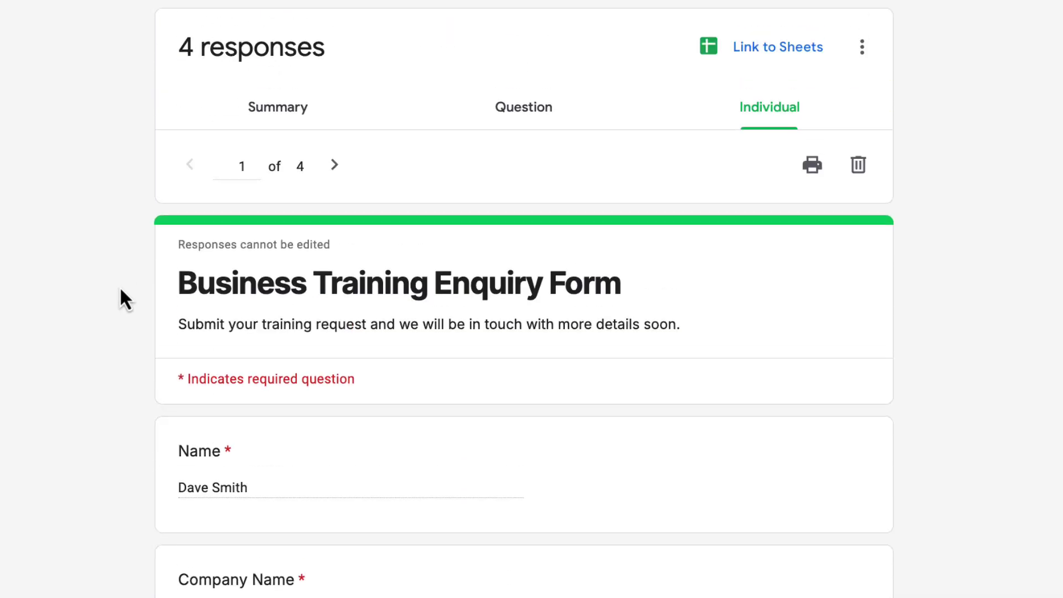
{"action": "left_click", "coordinate": [335, 165]}
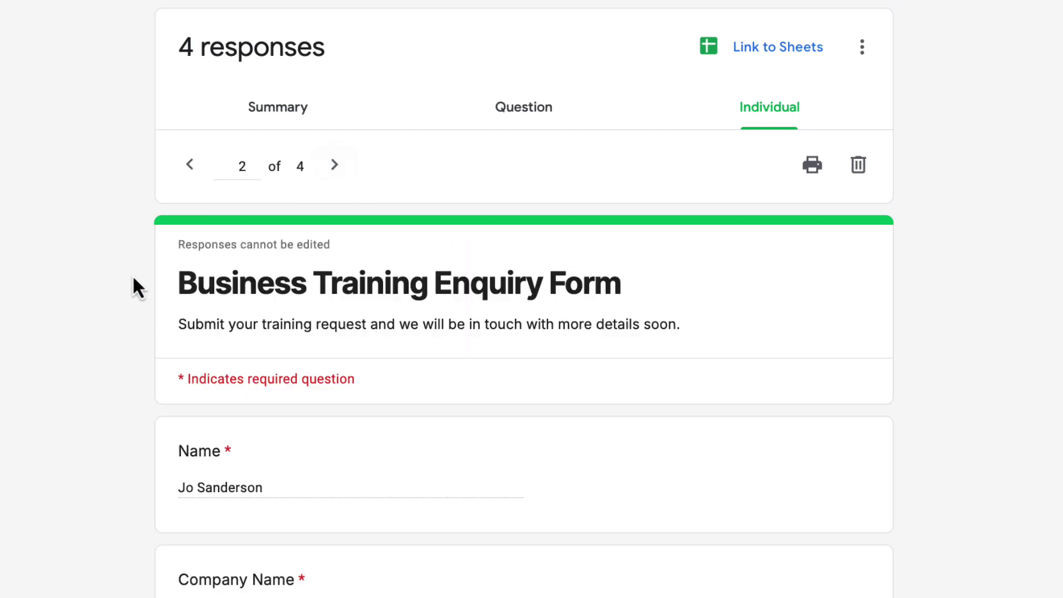
{"action": "scroll", "coordinate": [620, 199], "scroll_direction": "up", "scroll_amount": 2}
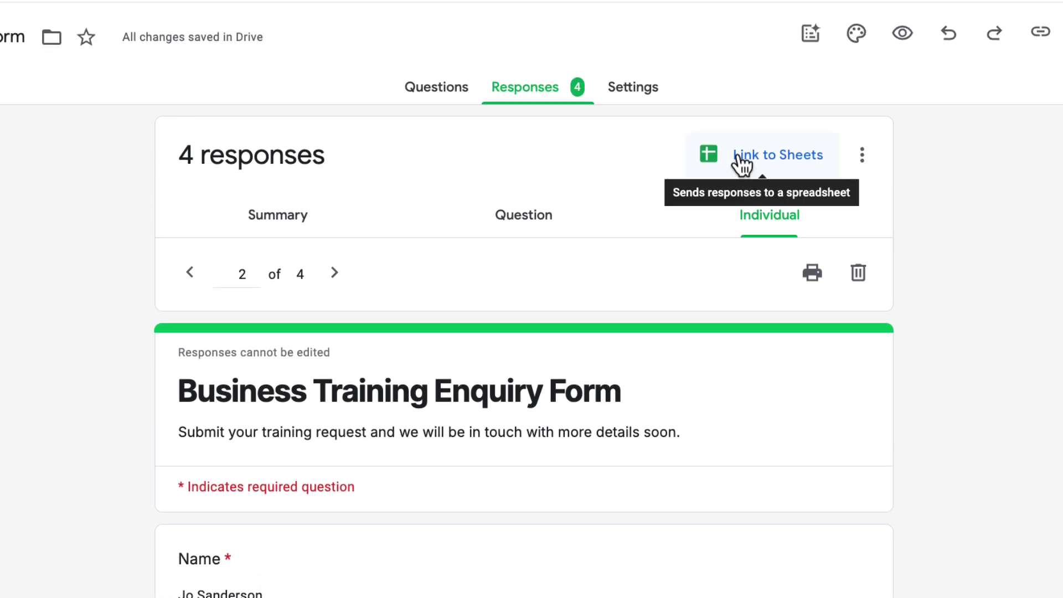
- Link the responses to a newly created spreadsheet in Sheets
{"action": "left_click", "coordinate": [739, 169]}
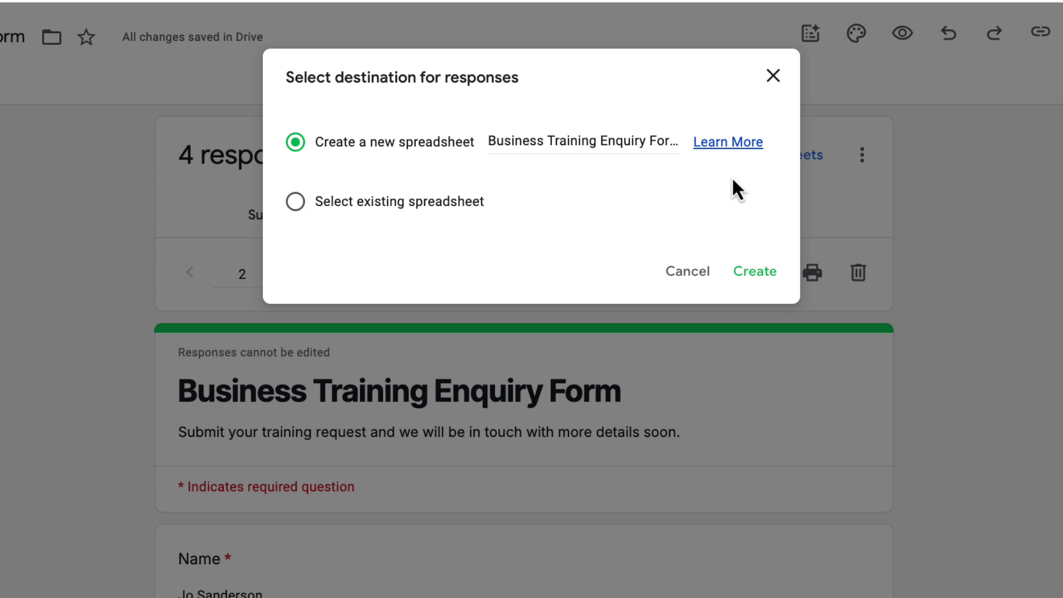
{"action": "left_click", "coordinate": [744, 271]}
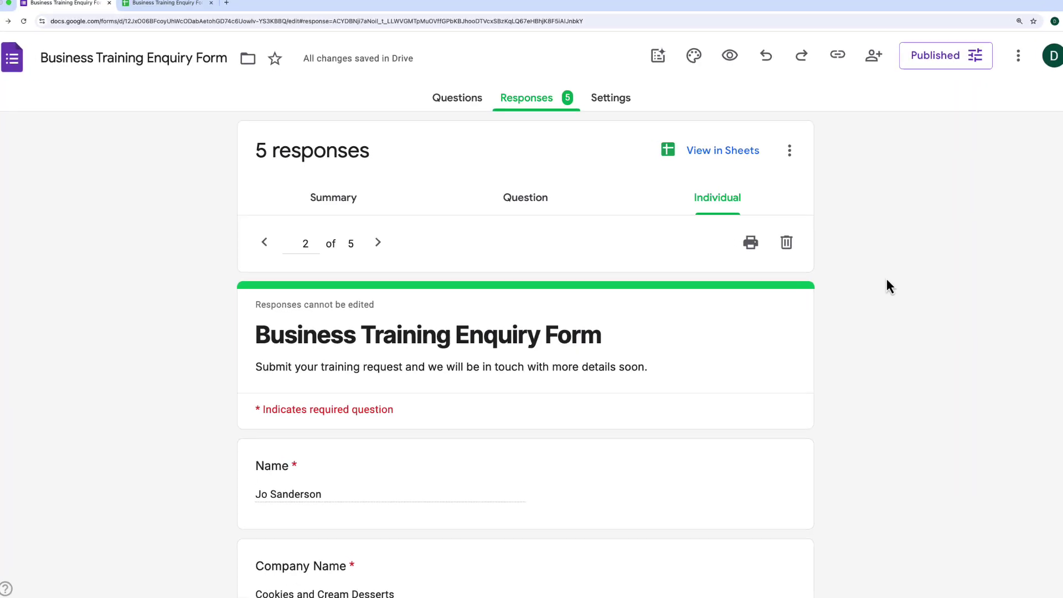
- Open the form settings and expand the Responses section
{"action": "left_click", "coordinate": [612, 107]}
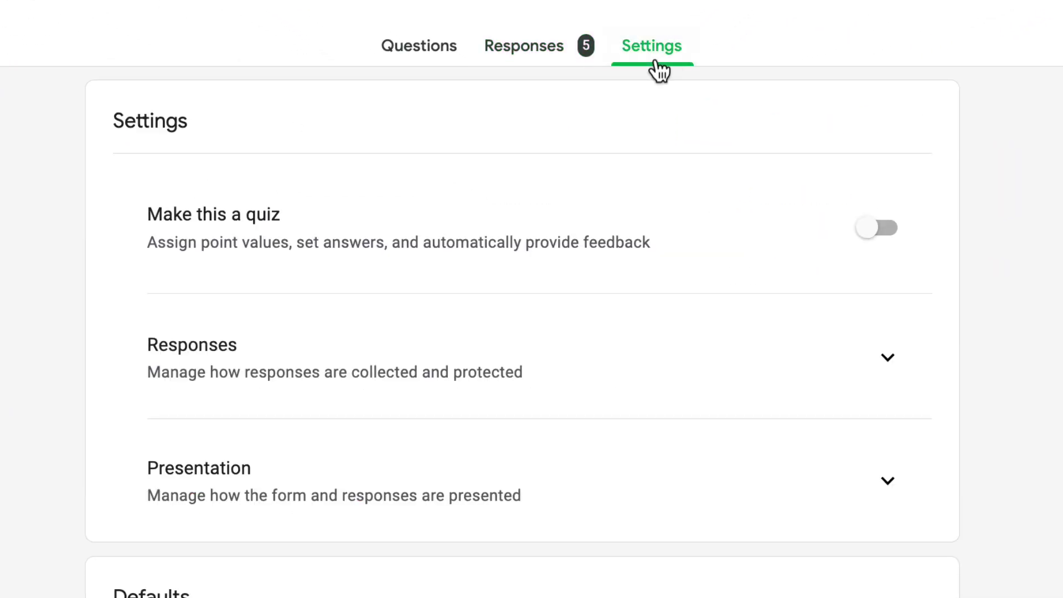
{"action": "scroll", "coordinate": [695, 138], "scroll_direction": "down", "scroll_amount": 1}
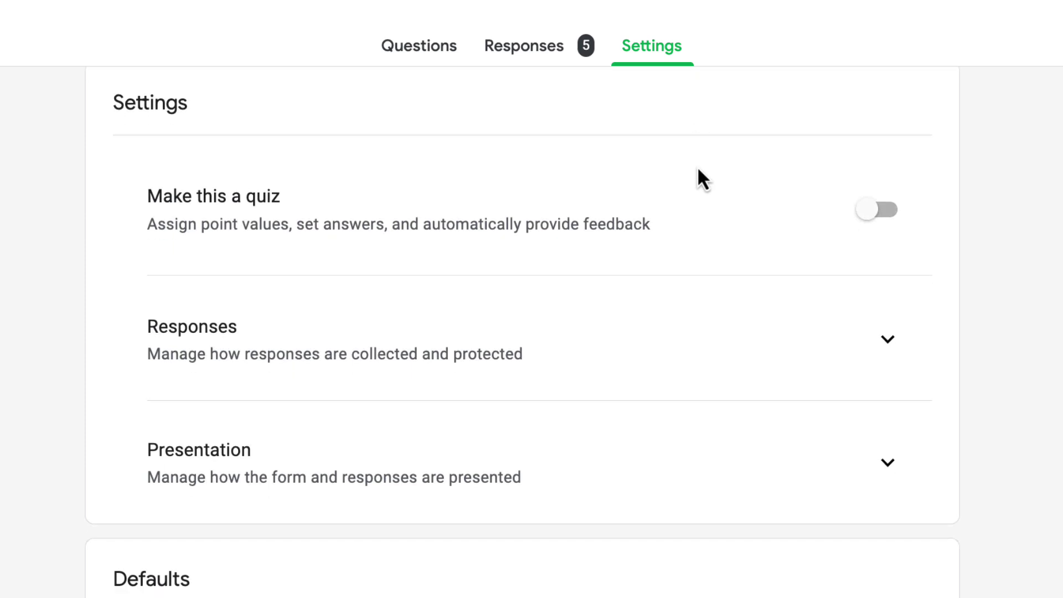
{"action": "scroll", "coordinate": [697, 169], "scroll_direction": "down", "scroll_amount": 3}
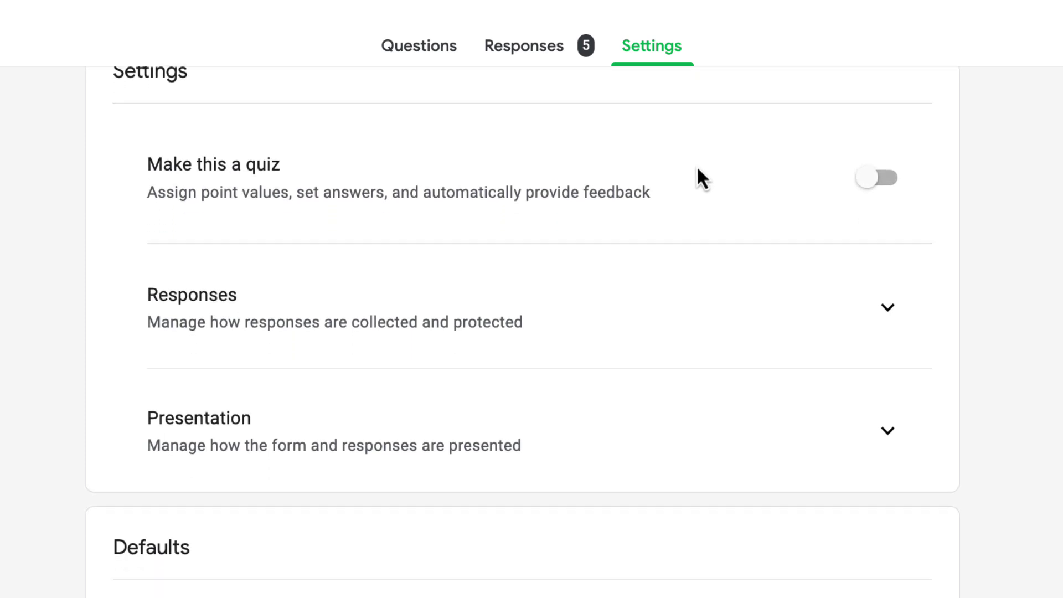
{"action": "left_click", "coordinate": [888, 199]}
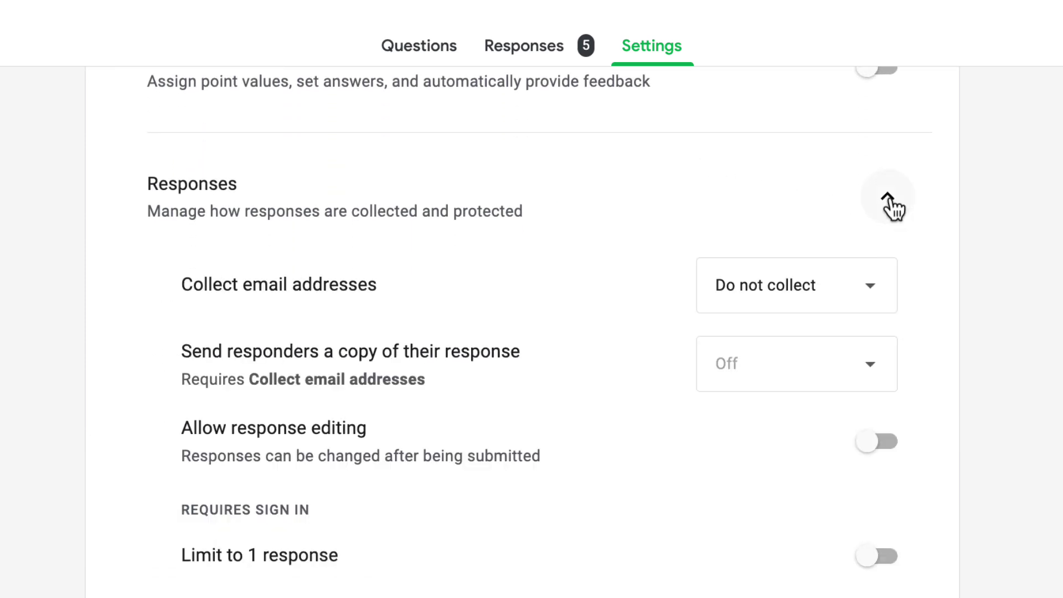
- Toggle response editing on and back off, try the one-response limit, then bring up the email collection choices
{"action": "left_click", "coordinate": [869, 443]}
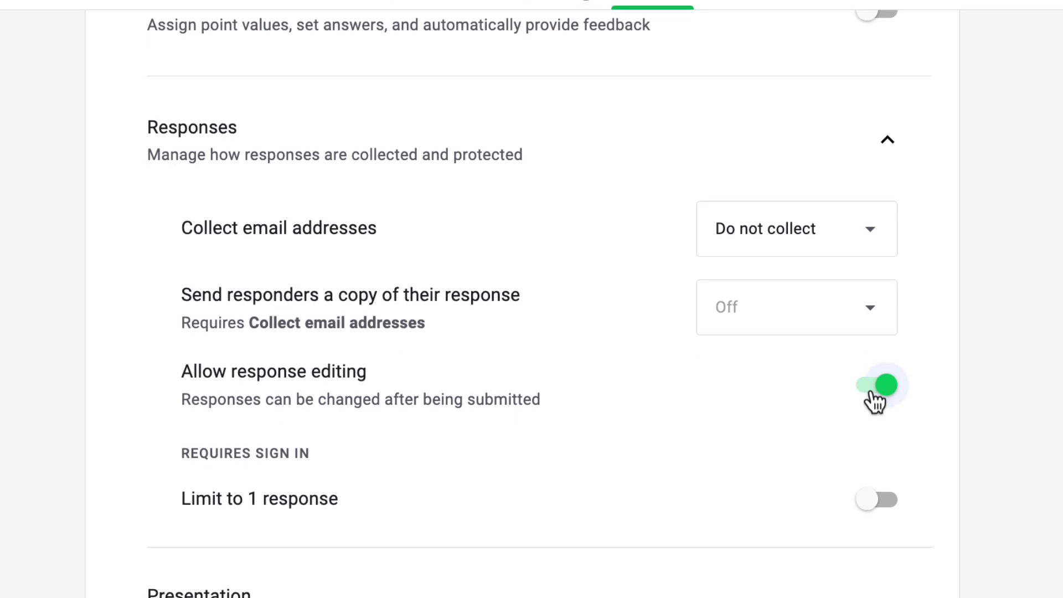
{"action": "left_click", "coordinate": [873, 393]}
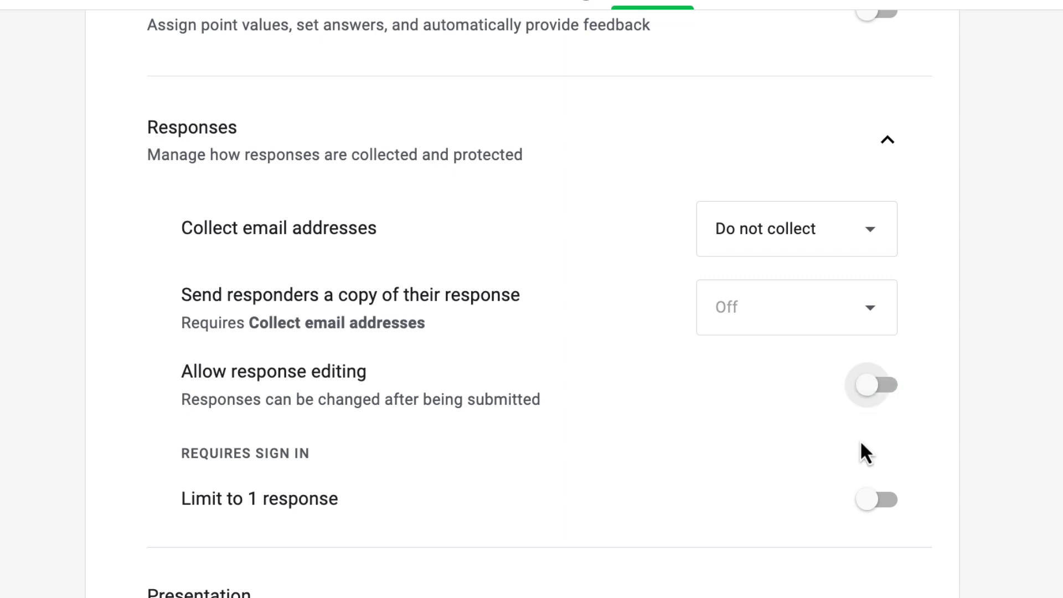
{"action": "left_click", "coordinate": [865, 495]}
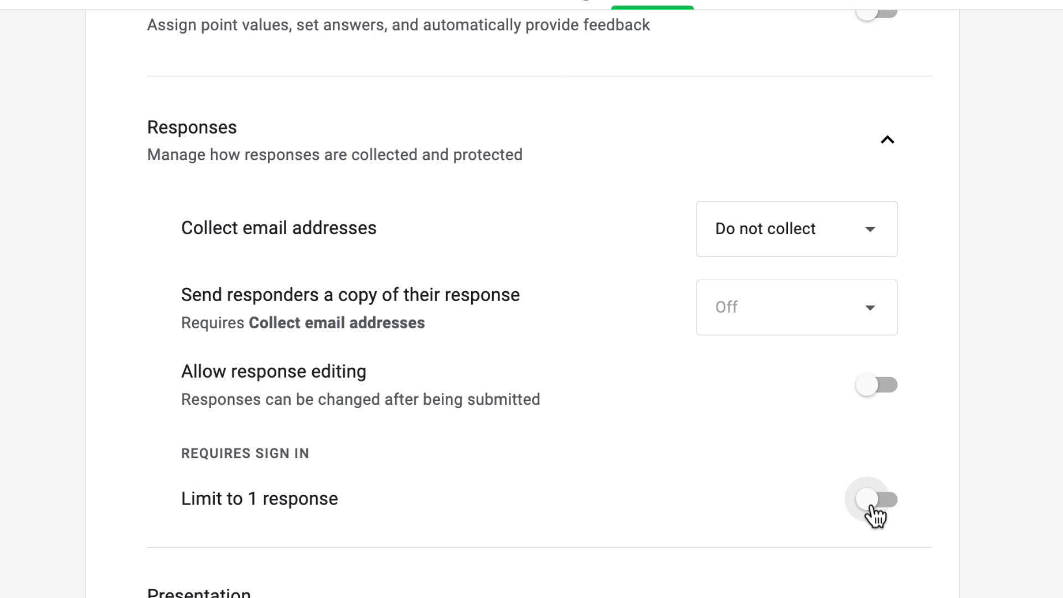
{"action": "left_click", "coordinate": [869, 229]}
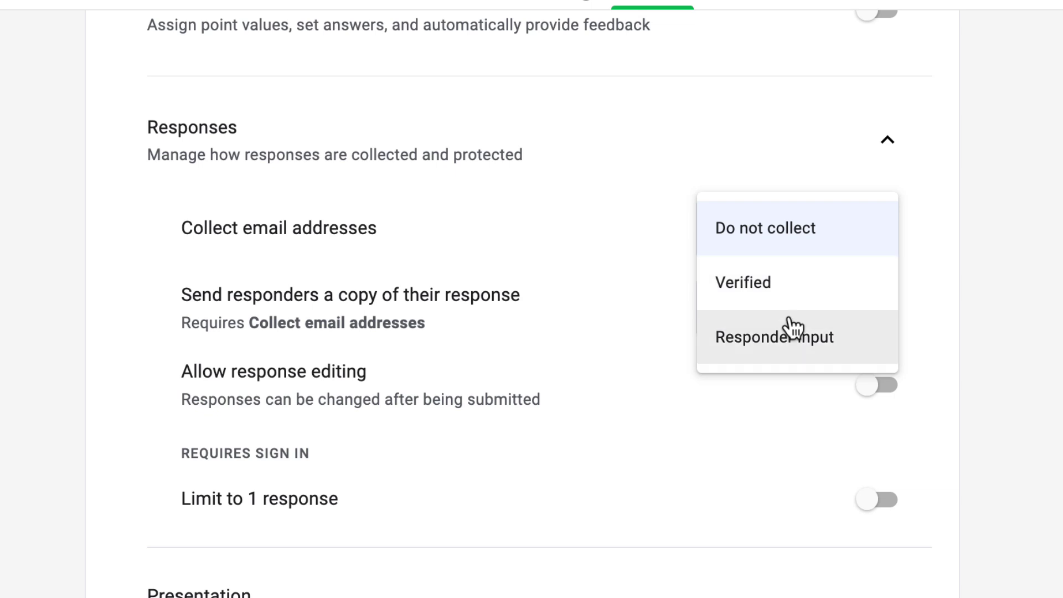
- Set email collection to Verified, keep responder copies Off, and expand the Presentation settings
{"action": "left_click", "coordinate": [797, 291]}
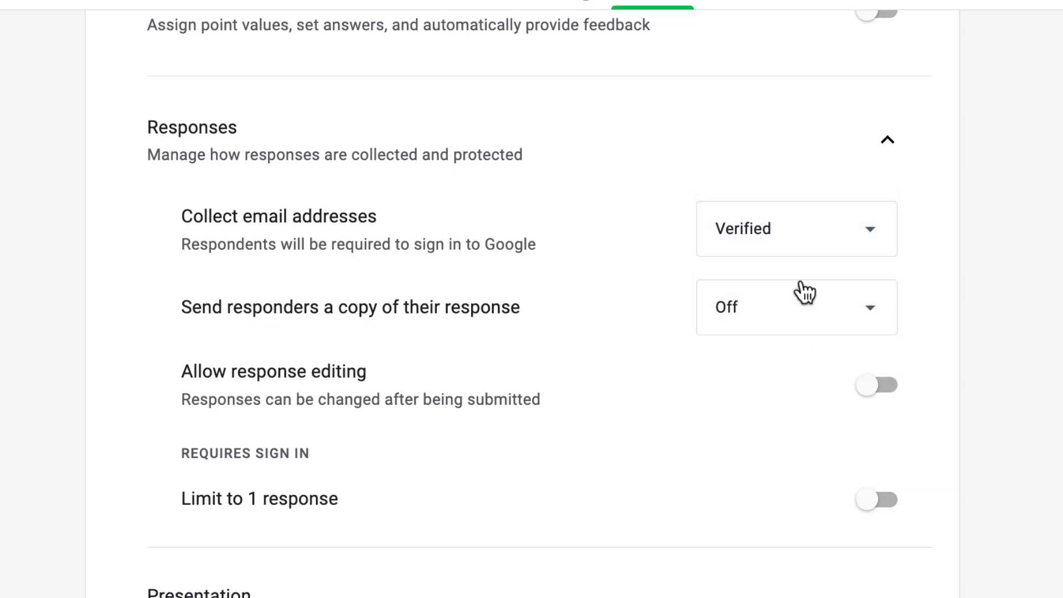
{"action": "left_click", "coordinate": [727, 324]}
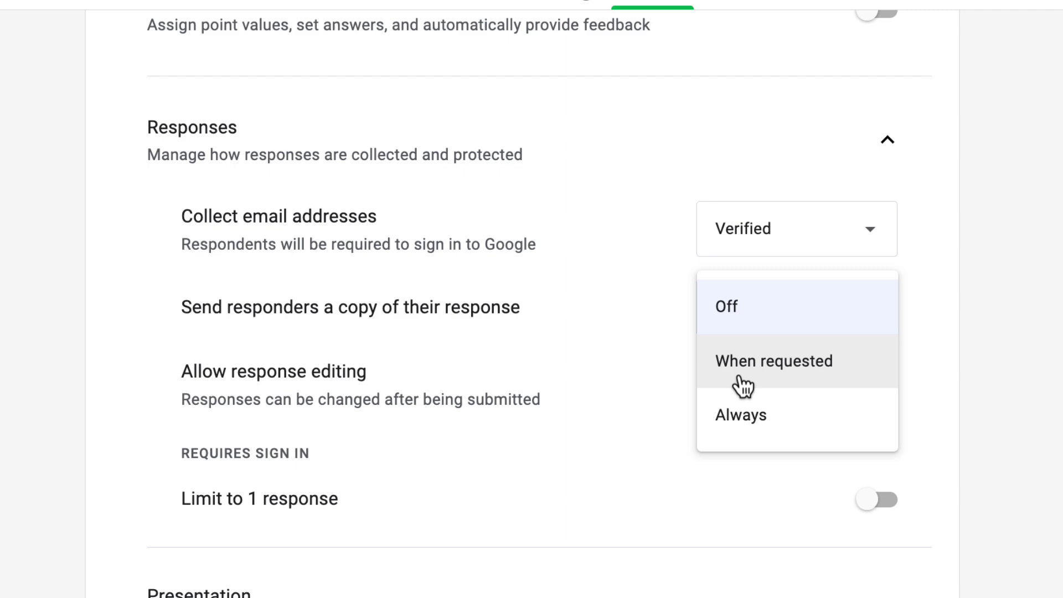
{"action": "left_click", "coordinate": [825, 324]}
{"action": "scroll", "coordinate": [944, 243], "scroll_direction": "down", "scroll_amount": 6}
{"action": "left_click", "coordinate": [925, 267]}
{"action": "scroll", "coordinate": [855, 246], "scroll_direction": "down", "scroll_amount": 2}
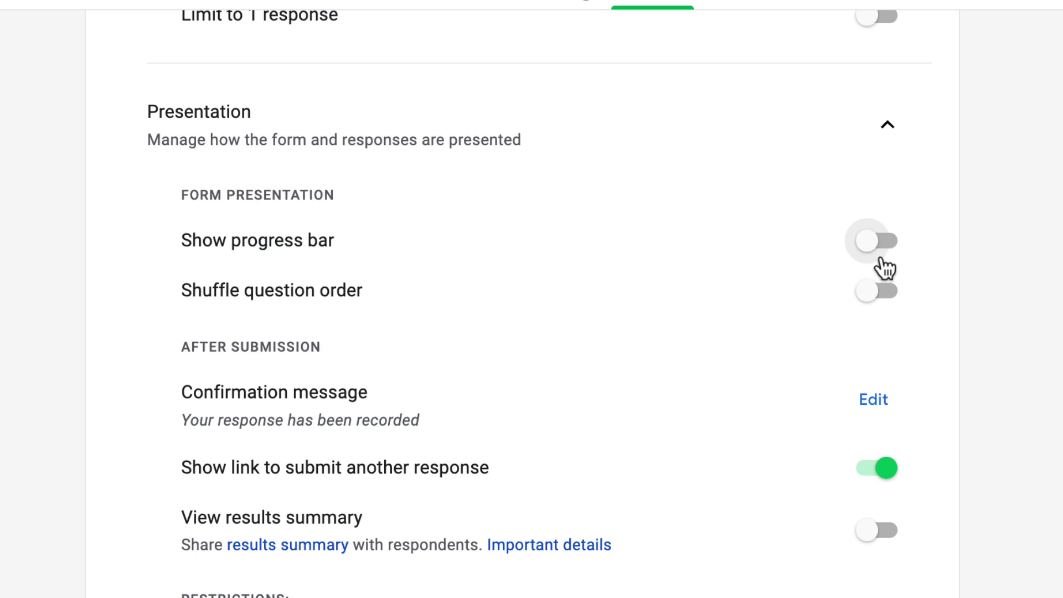
- Open the confirmation message for editing, then return to individual response 2 of 5
{"action": "scroll", "coordinate": [882, 271], "scroll_direction": "down", "scroll_amount": 2}
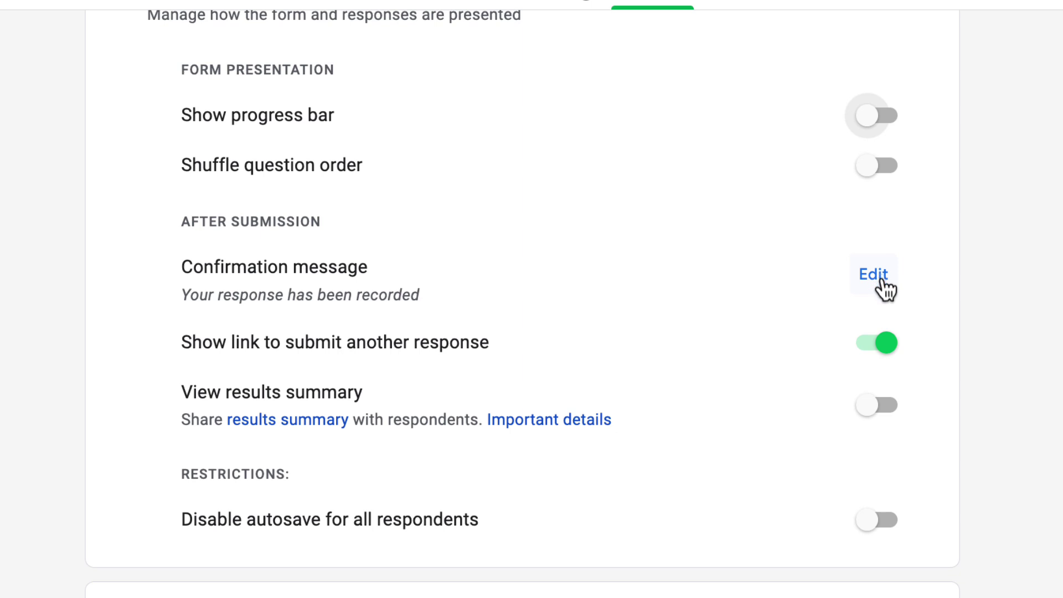
{"action": "left_click", "coordinate": [881, 281]}
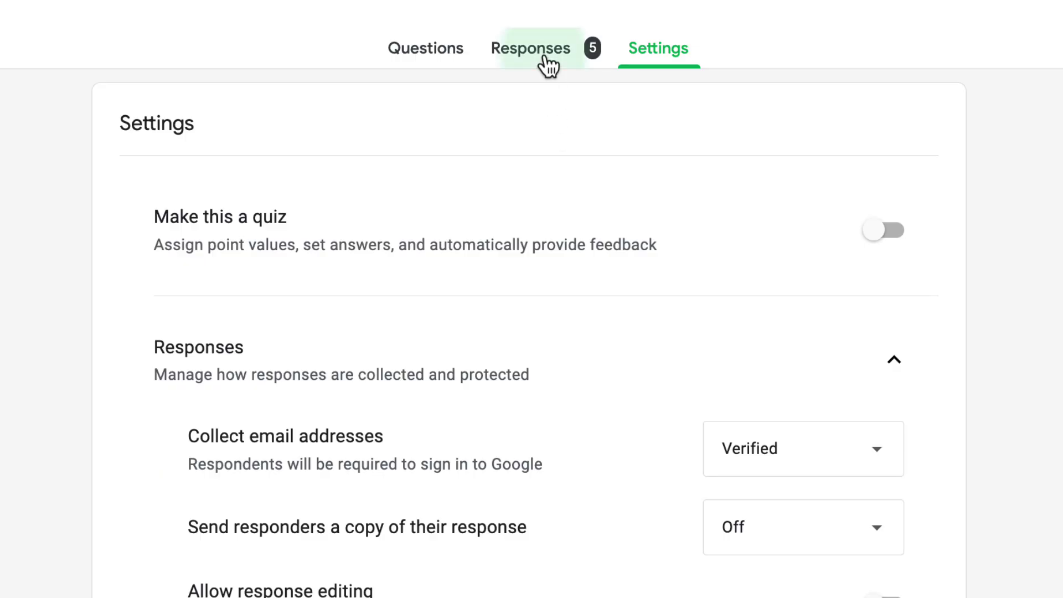
{"action": "left_click", "coordinate": [548, 65]}
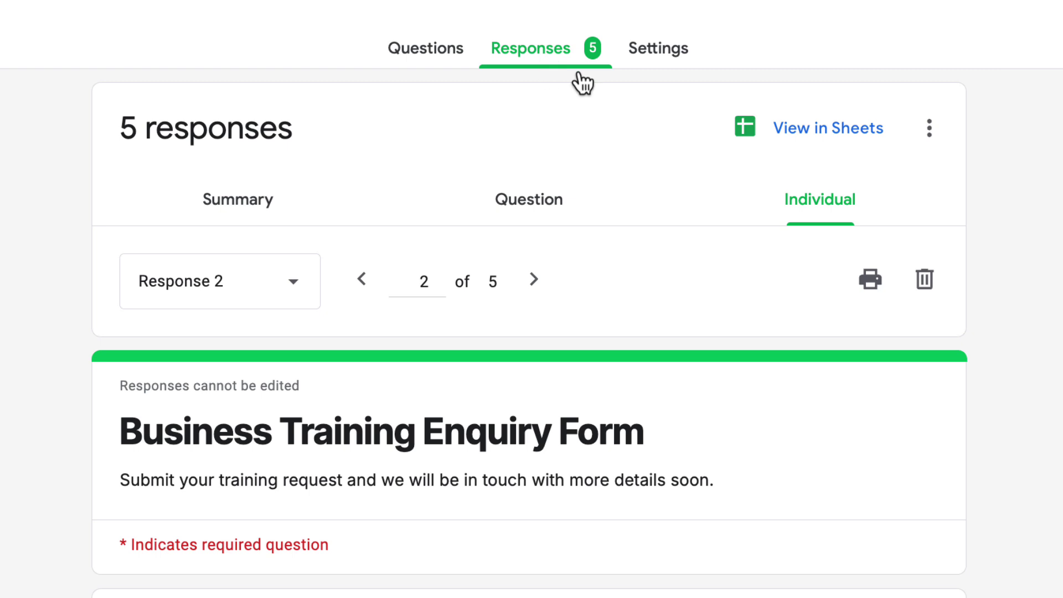
- Switch the published form to Not accepting responses, showing 'This form is no longer accepting responses.'
{"action": "left_click", "coordinate": [930, 133]}
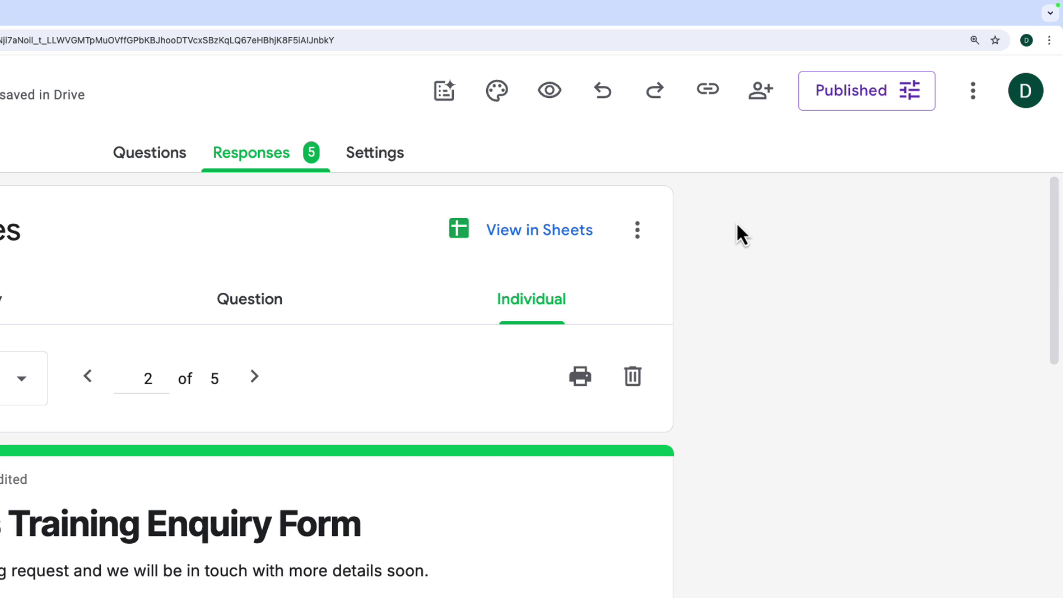
{"action": "left_click", "coordinate": [905, 95]}
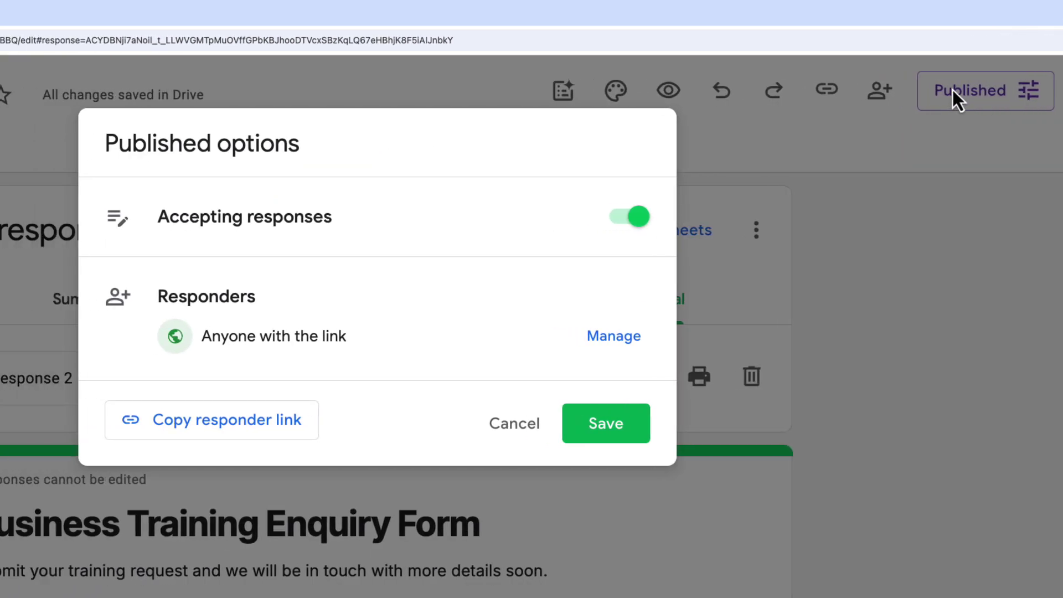
{"action": "left_click", "coordinate": [787, 220]}
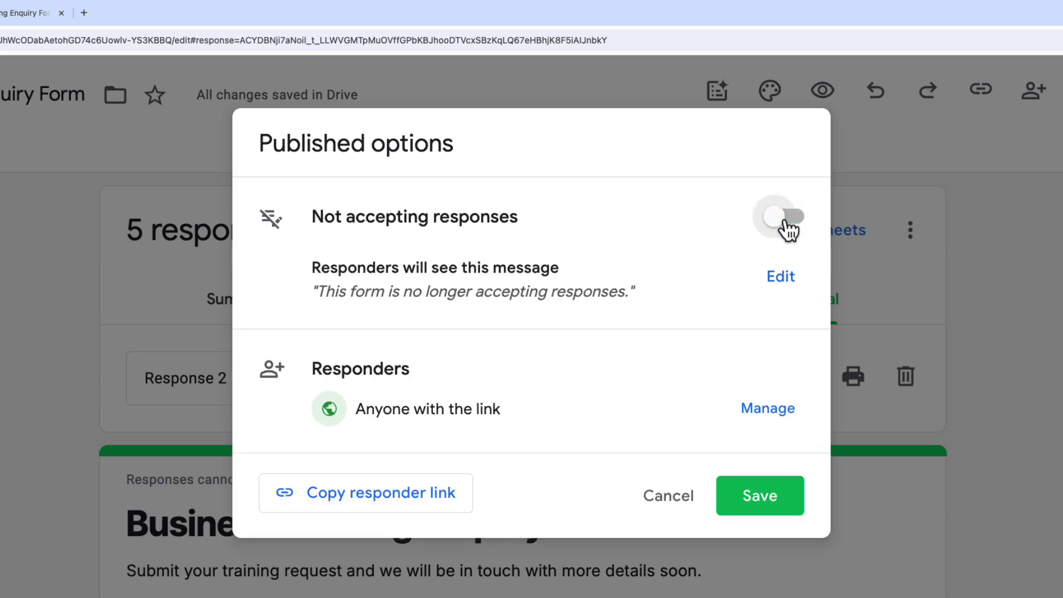